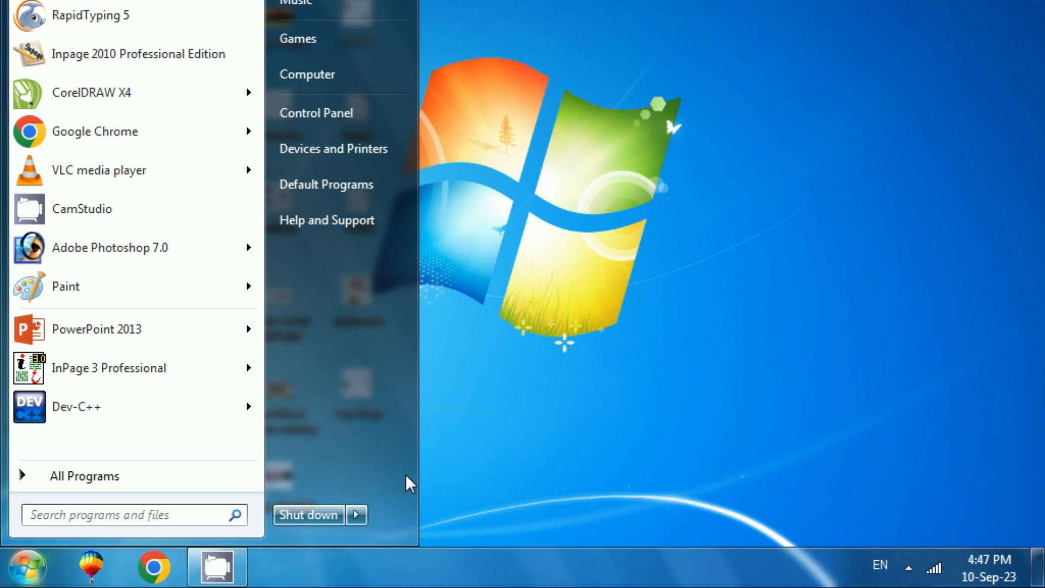
pyautogui.click(416, 460)
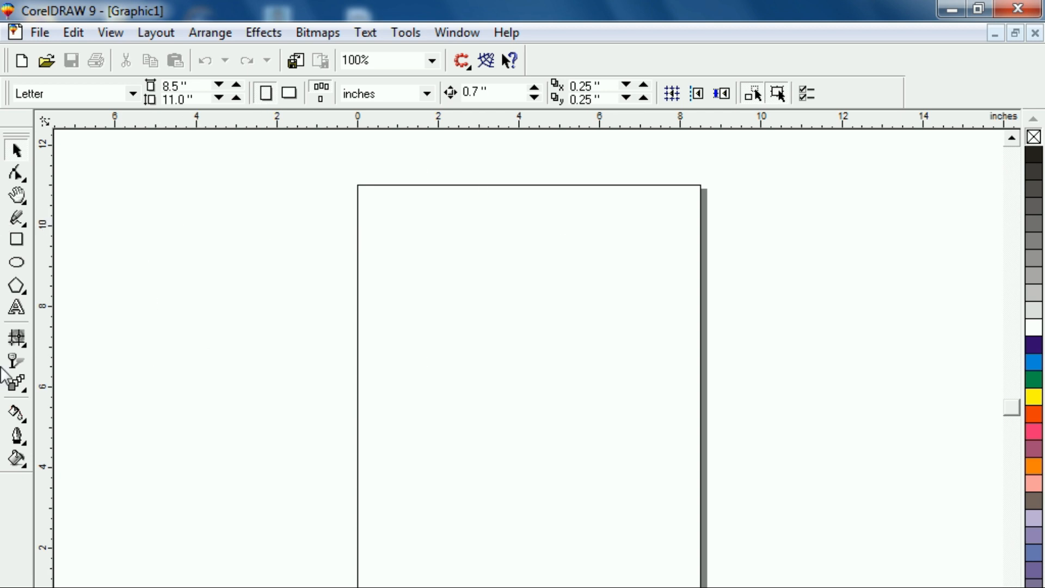
# Draw a rectangle about 2.07 by 2.86 inches in the upper part of the page.
pyautogui.click(17, 239)
pyautogui.moveTo(440, 249); pyautogui.dragTo(524, 365)
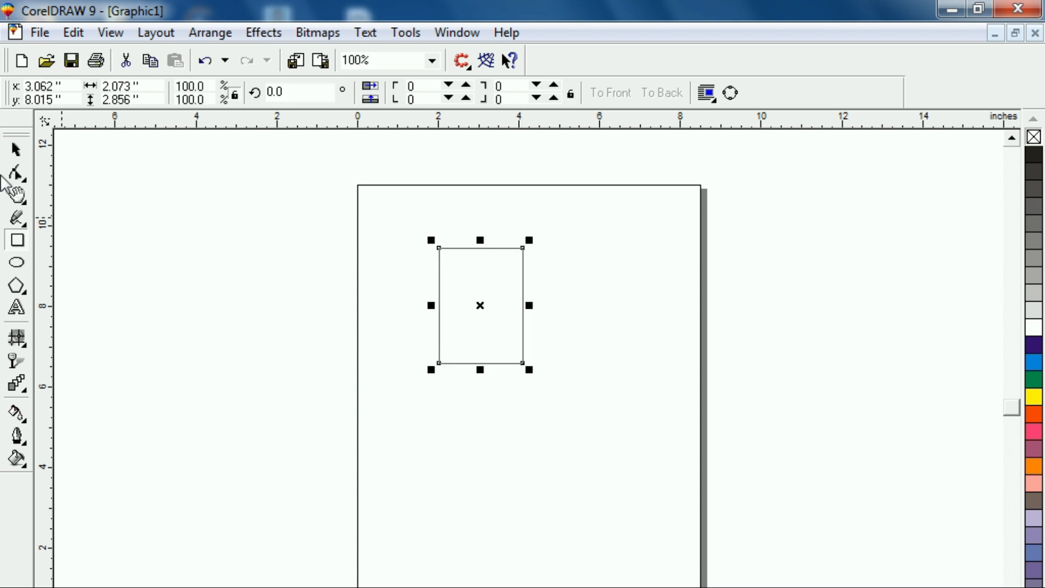
# Set the rectangle's width to 1.5 inches and its height to 2 inches.
pyautogui.moveTo(154, 83); pyautogui.dragTo(125, 81)
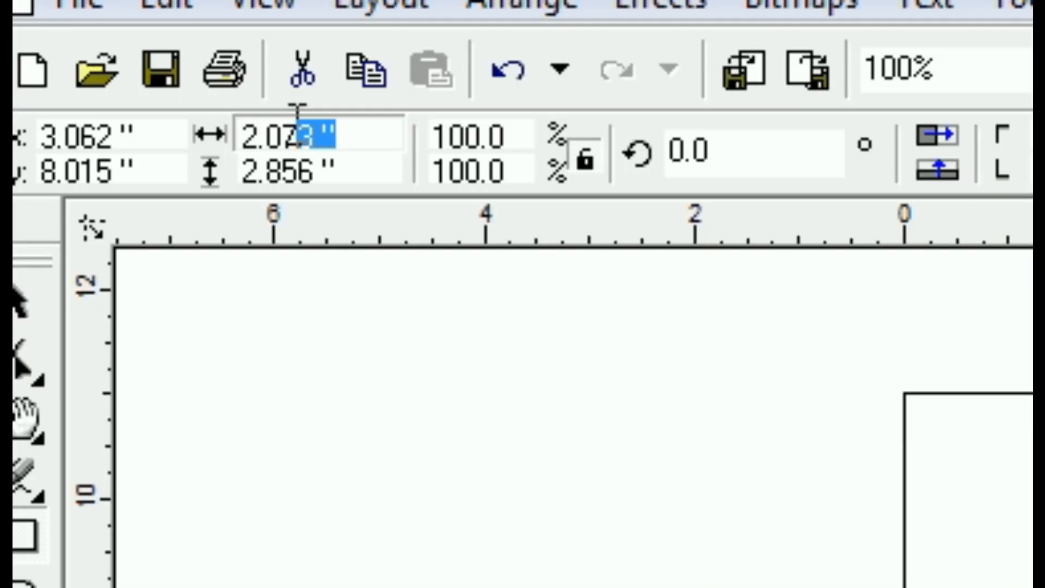
pyautogui.moveTo(298, 131); pyautogui.dragTo(130, 135)
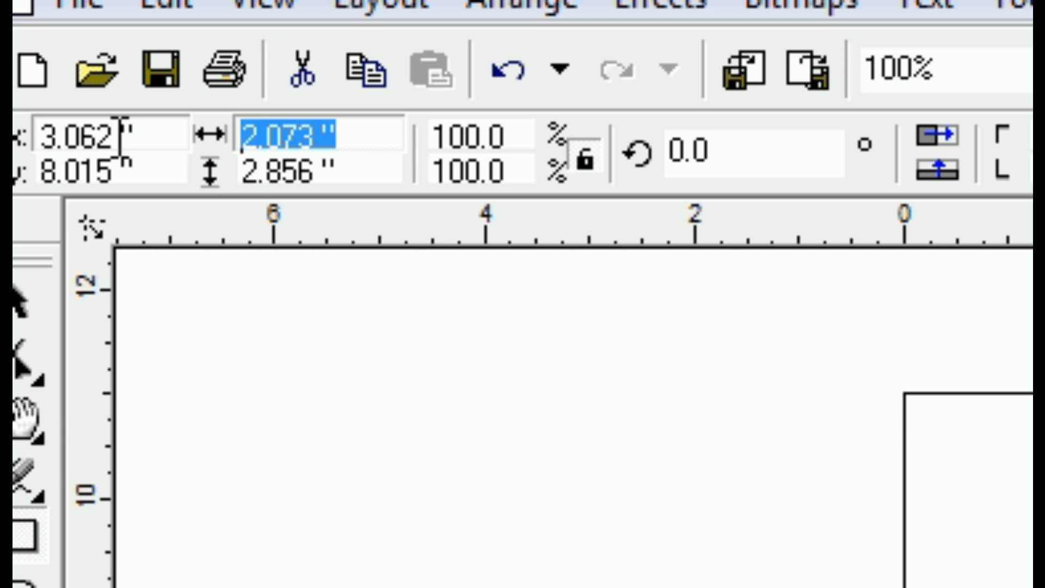
pyautogui.write('1.5')
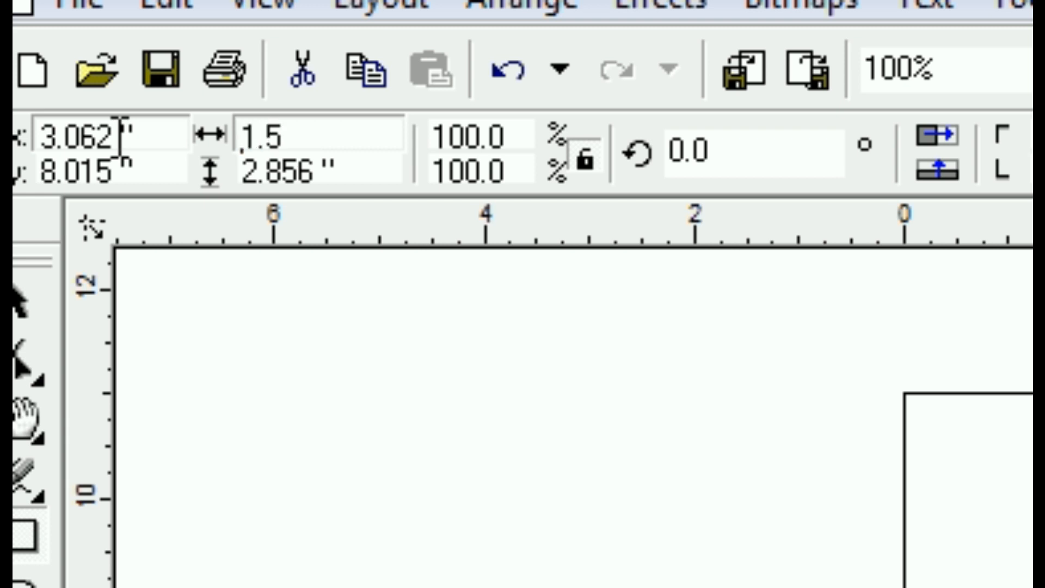
pyautogui.click(380, 171)
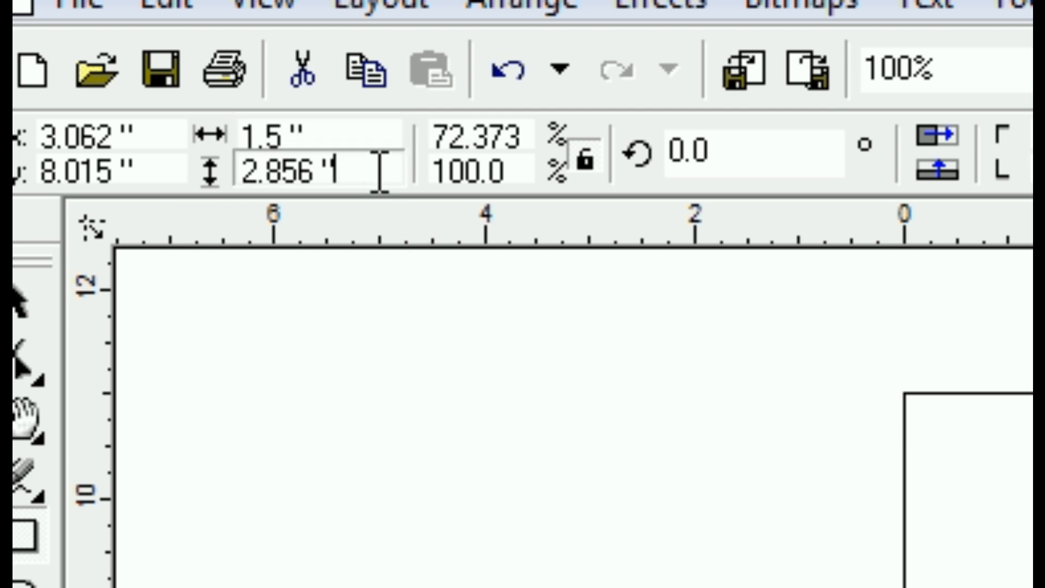
pyautogui.moveTo(379, 171); pyautogui.dragTo(33, 160)
pyautogui.write('2')
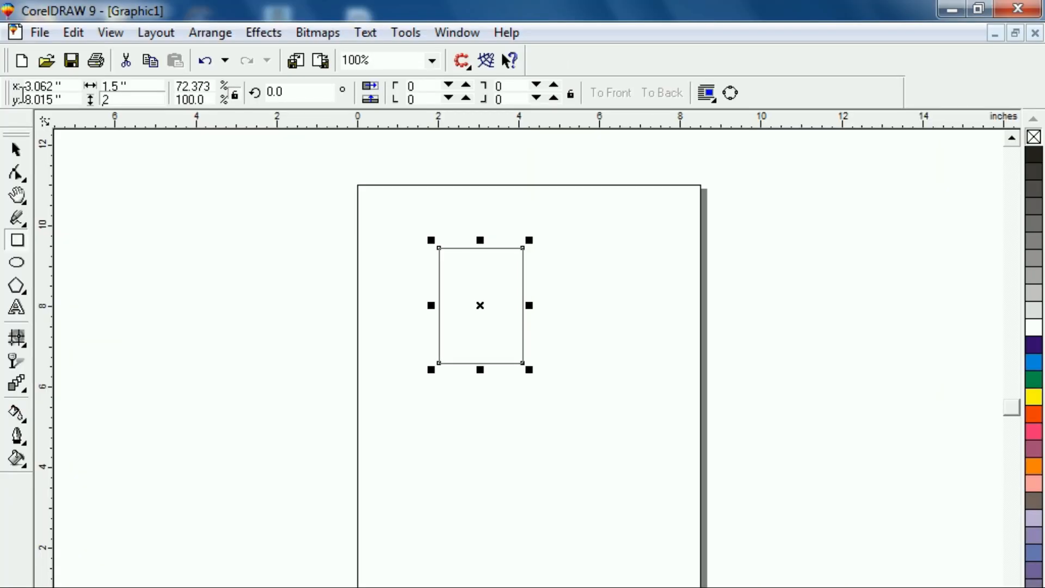
pyautogui.press('Return')
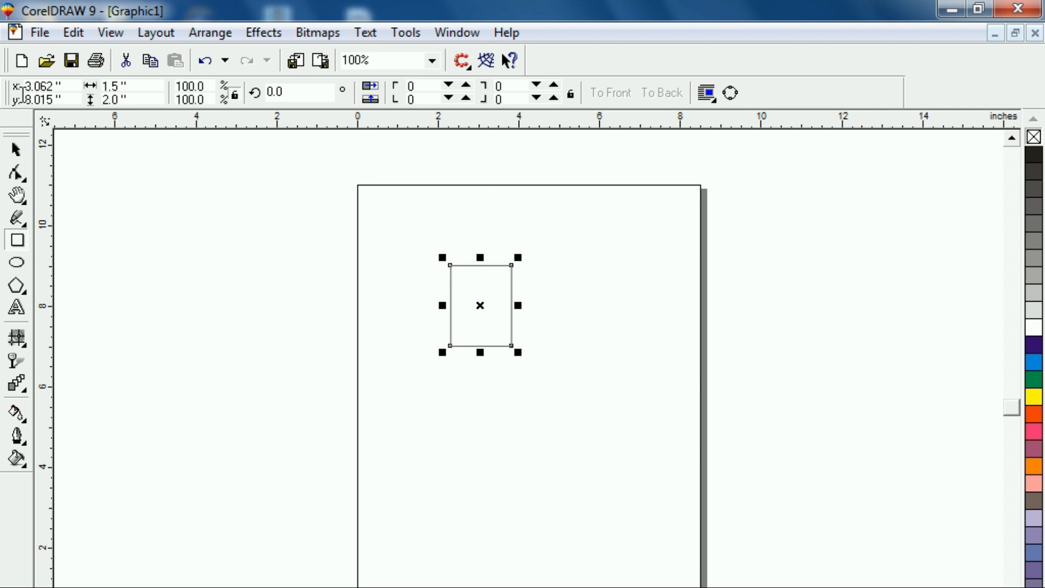
# Reselect the rectangle and centre it on the page.
pyautogui.click(168, 310)
pyautogui.click(12, 155)
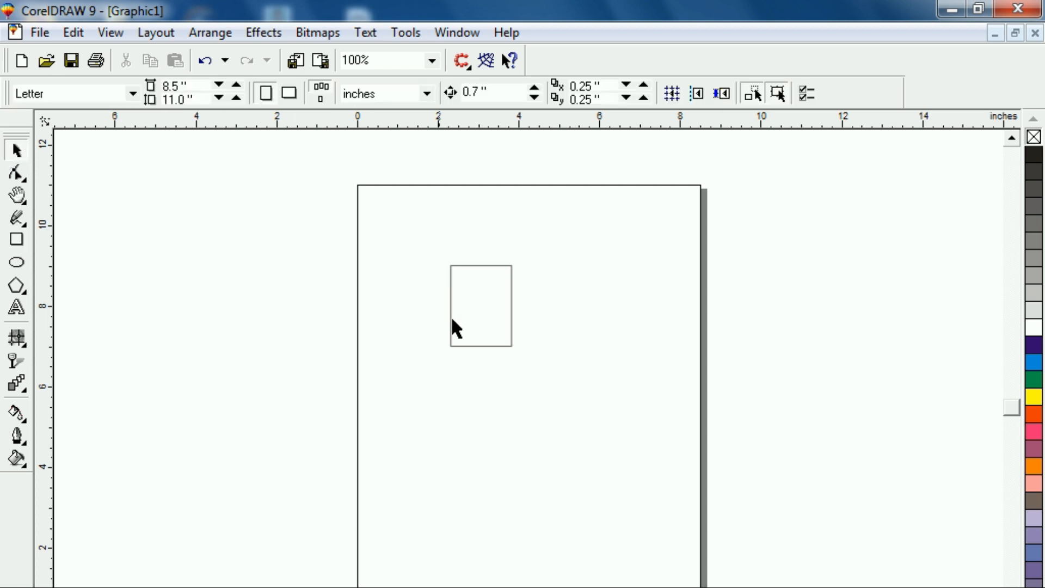
pyautogui.click(469, 324)
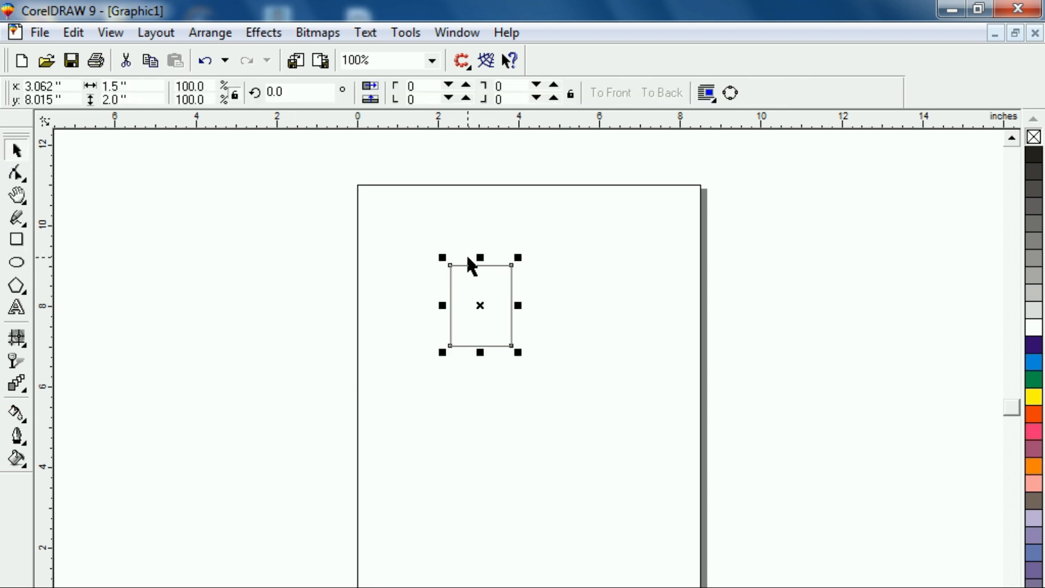
pyautogui.press('p')
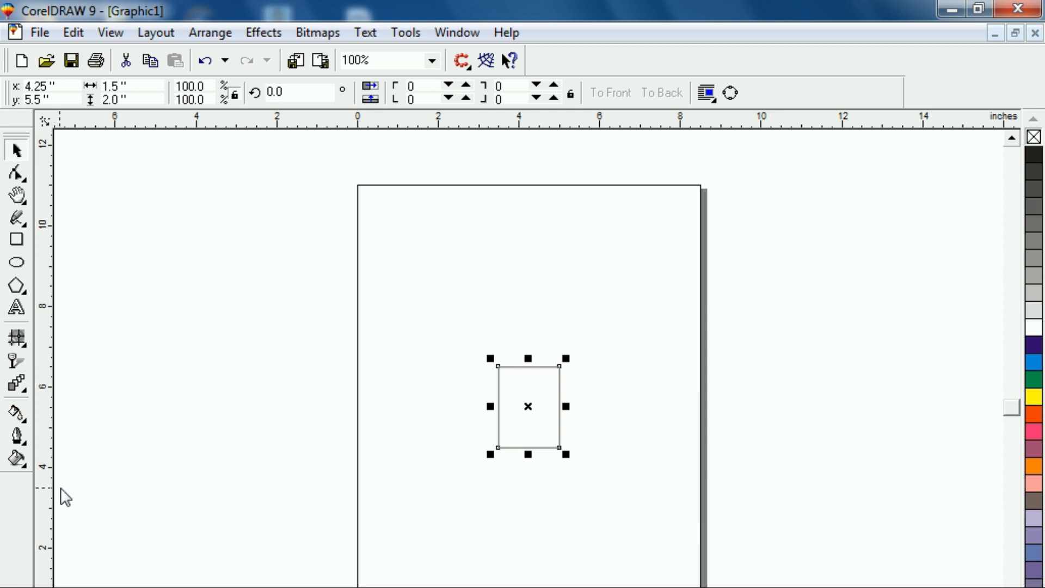
# Add one vertical and one horizontal guideline, each centred on the page.
pyautogui.moveTo(148, 491); pyautogui.dragTo(197, 492)
pyautogui.press('p')
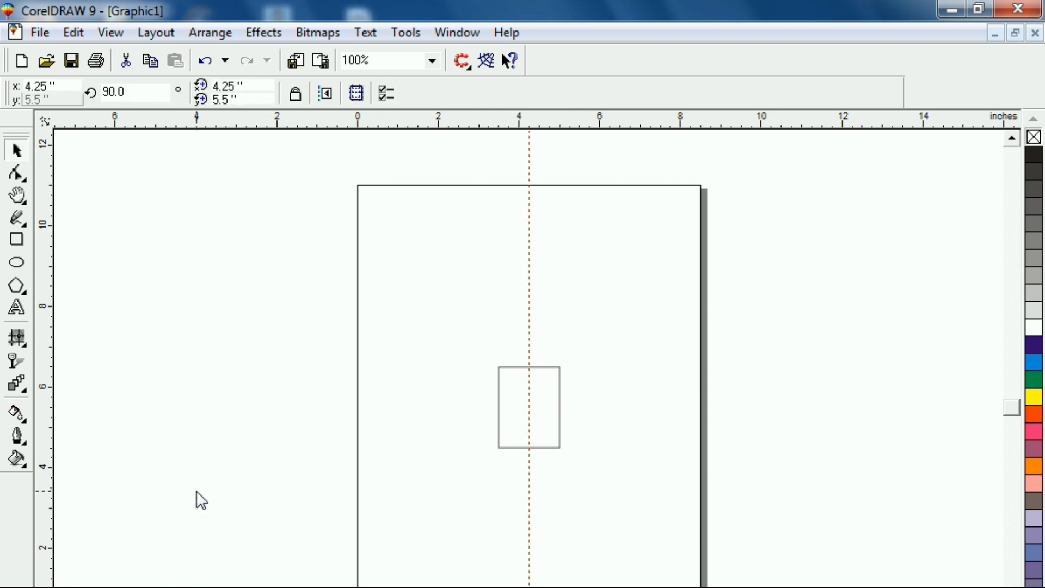
pyautogui.moveTo(299, 139); pyautogui.dragTo(290, 213)
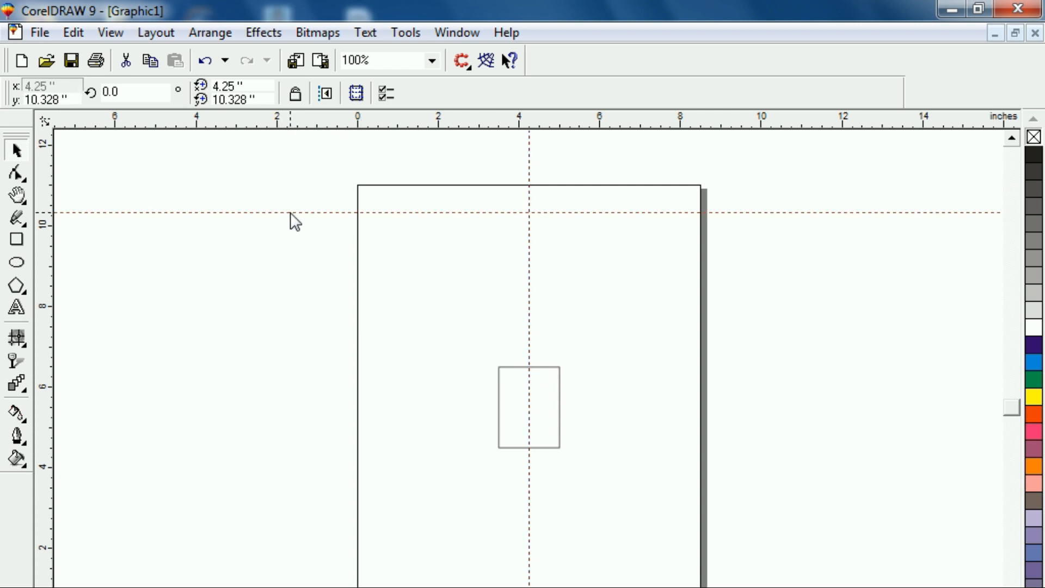
pyautogui.press('p')
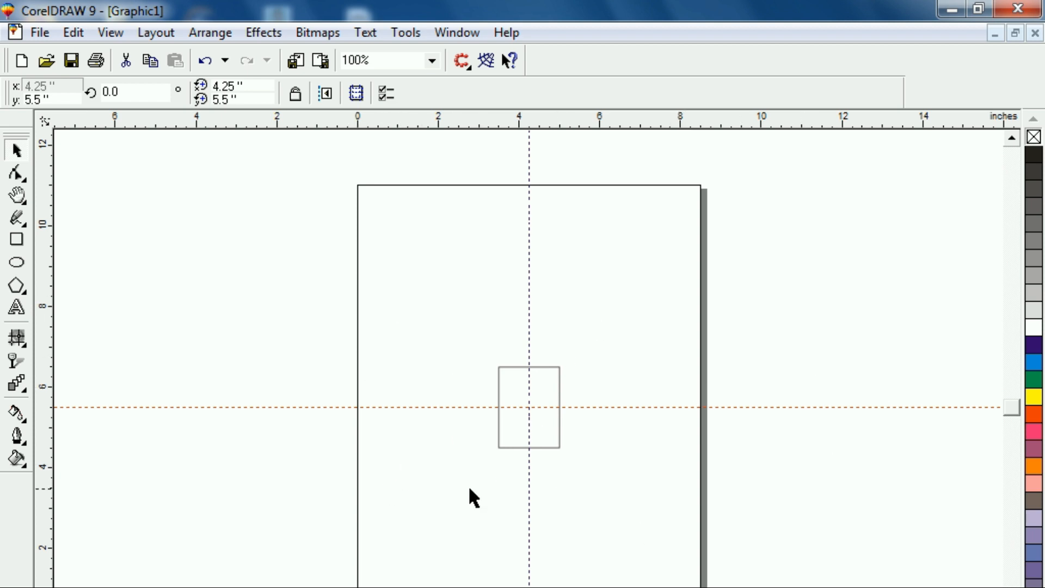
# Convert the centred rectangle to curves so its nodes can be edited.
pyautogui.moveTo(424, 283); pyautogui.dragTo(635, 525)
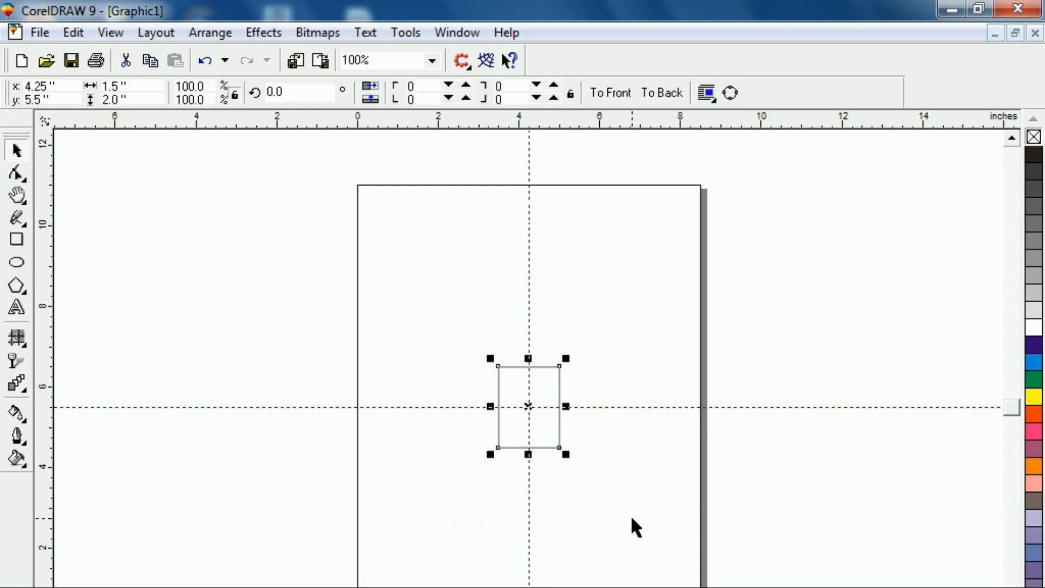
pyautogui.hotkey('shift', 'F2')
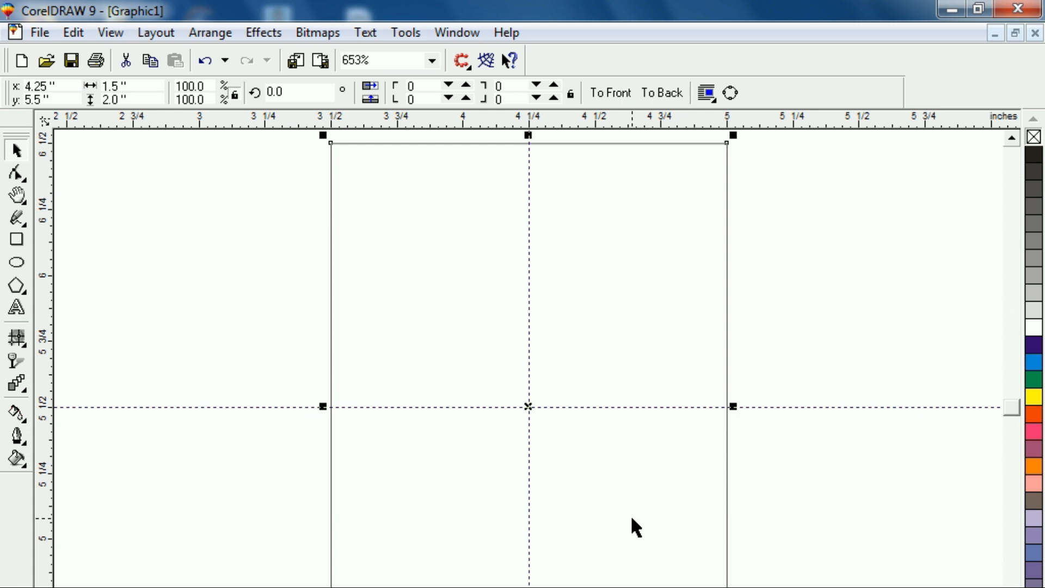
pyautogui.press('F3')
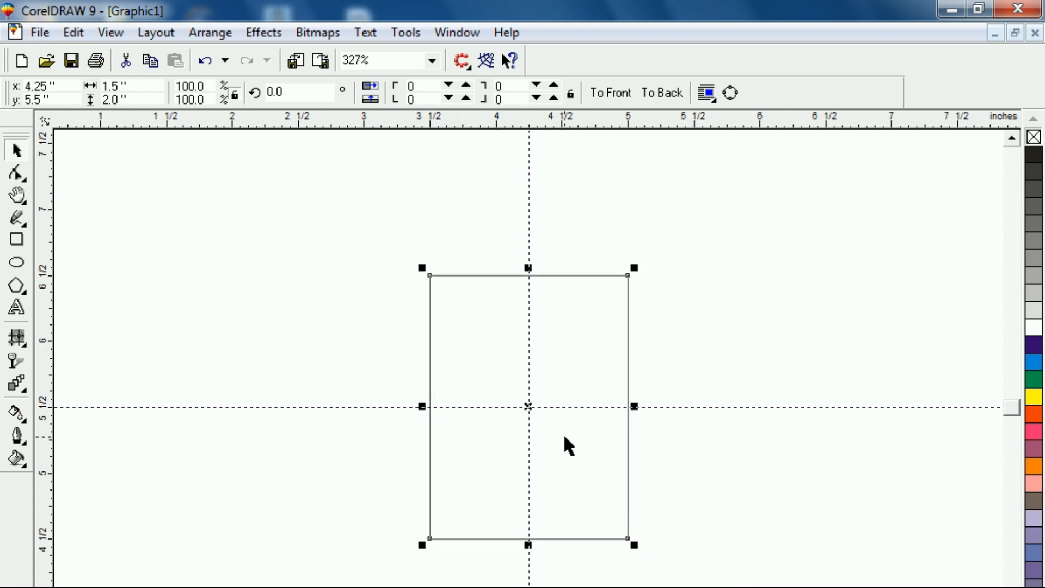
pyautogui.scroll(3, 564, 437)
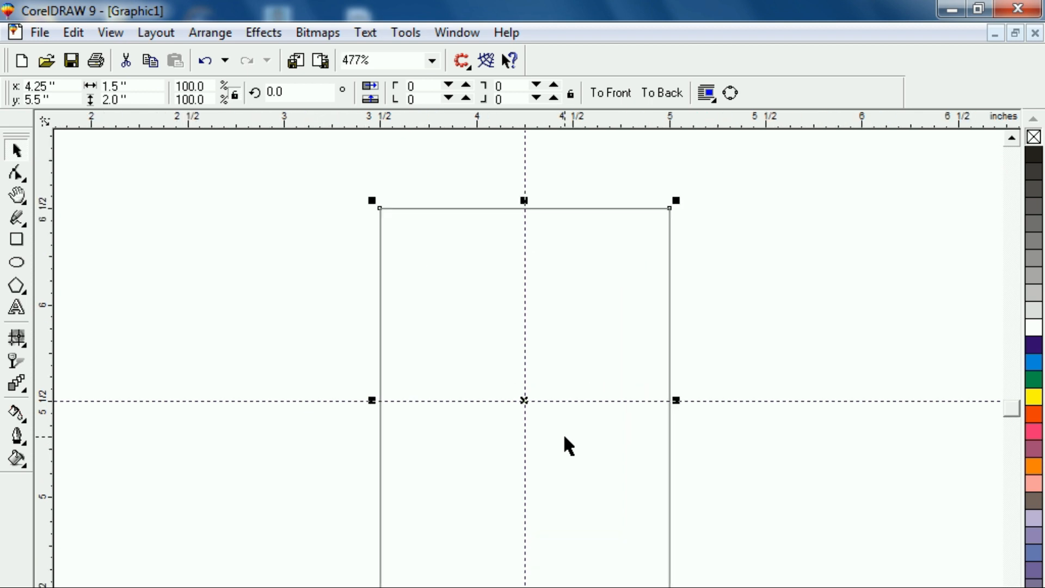
pyautogui.scroll(1, 517, 343)
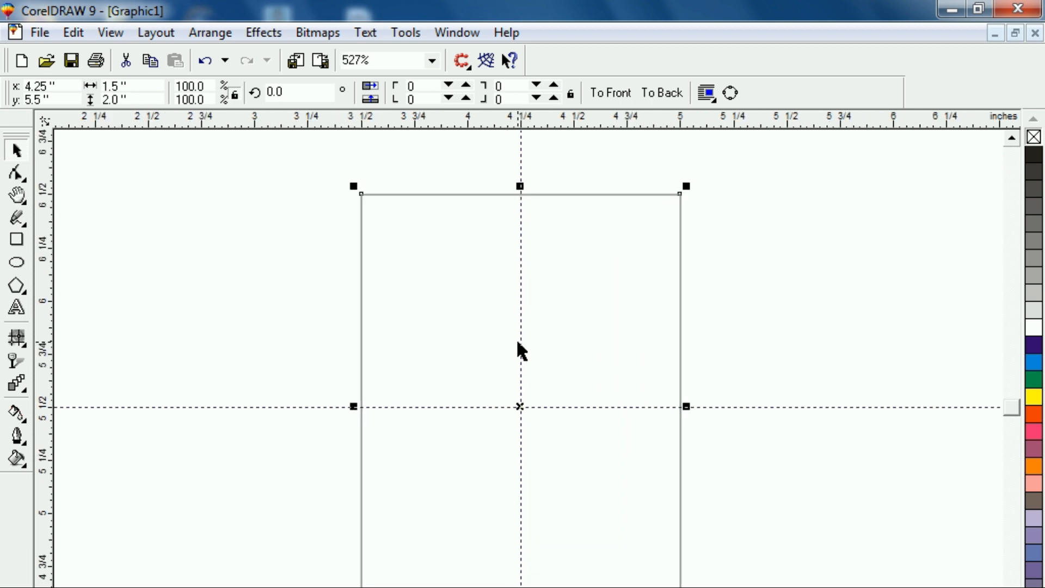
pyautogui.scroll(1, 452, 344)
pyautogui.scroll(-1, 451, 344)
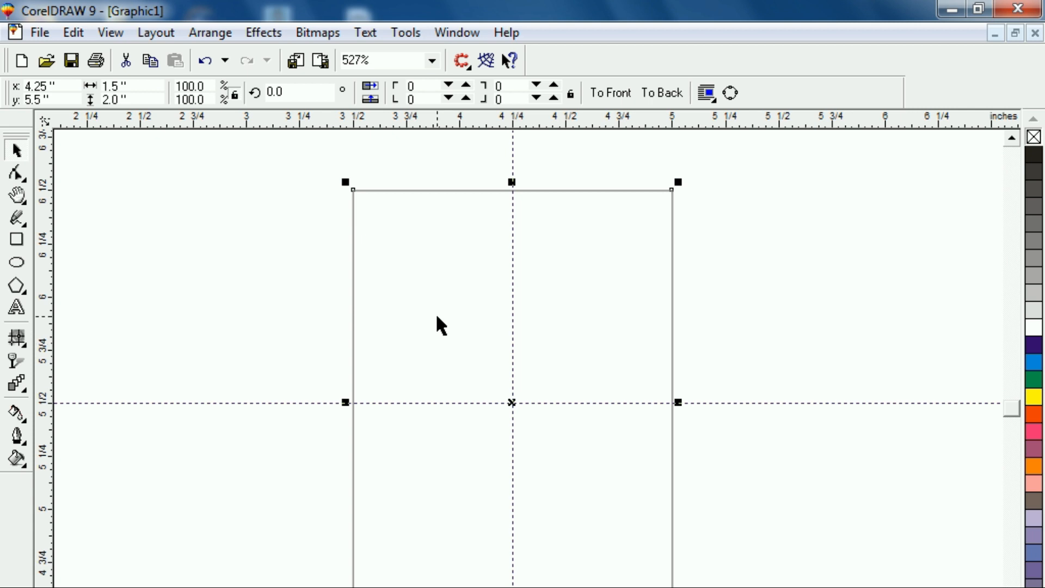
pyautogui.scroll(1, 437, 317)
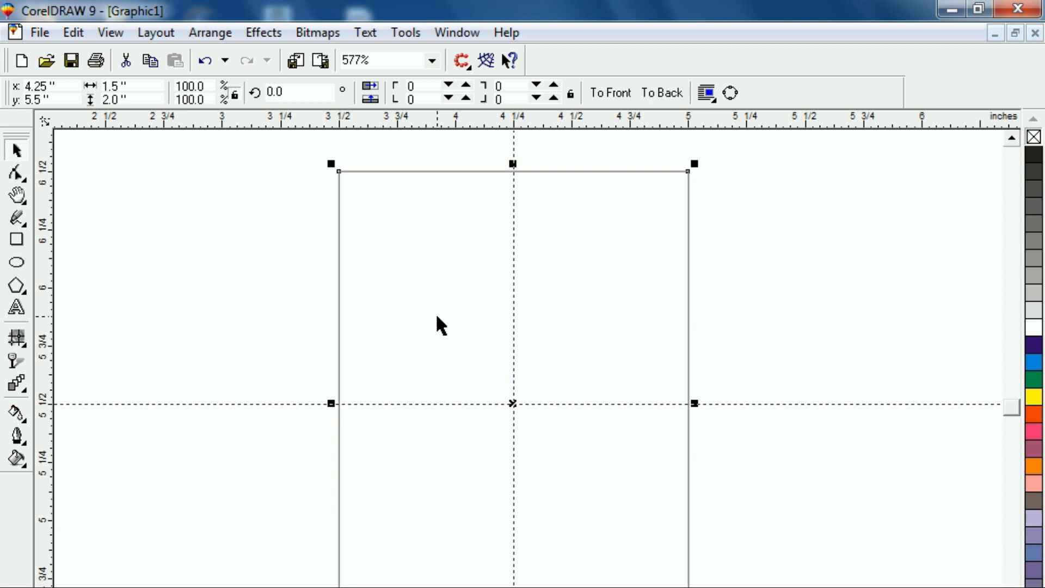
pyautogui.click(16, 173)
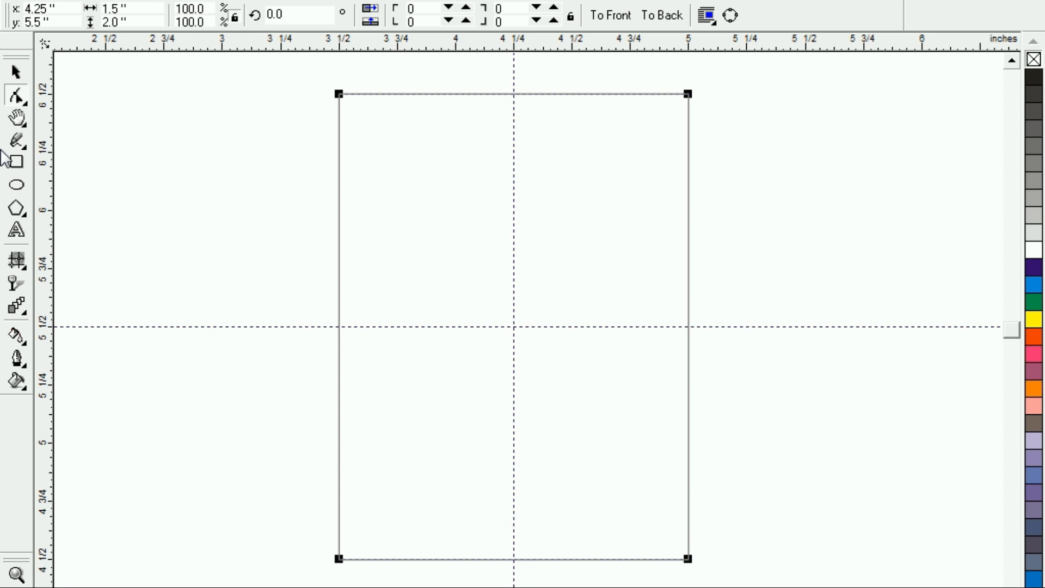
pyautogui.hotkey('ctrl', 'q')
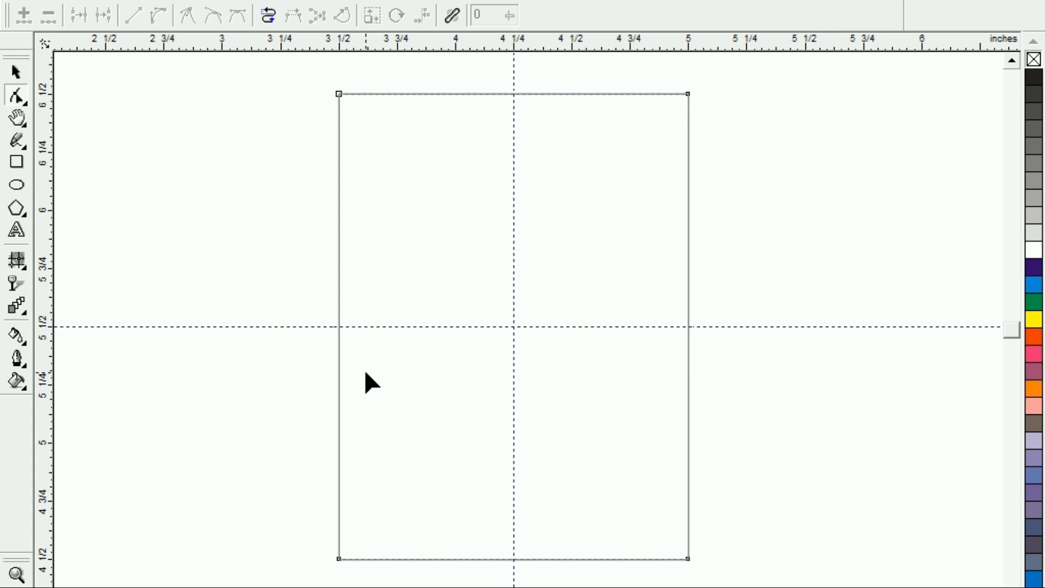
# Add a second horizontal guideline at about 5.08 inches, across the lower part of the rectangle.
pyautogui.click(17, 74)
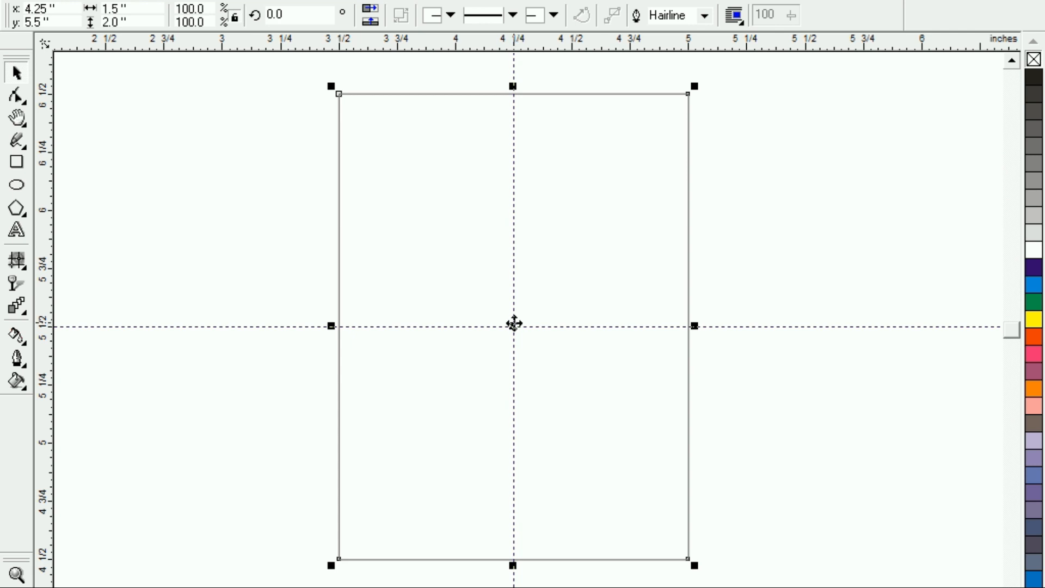
pyautogui.moveTo(272, 52); pyautogui.dragTo(258, 424)
pyautogui.click(258, 423)
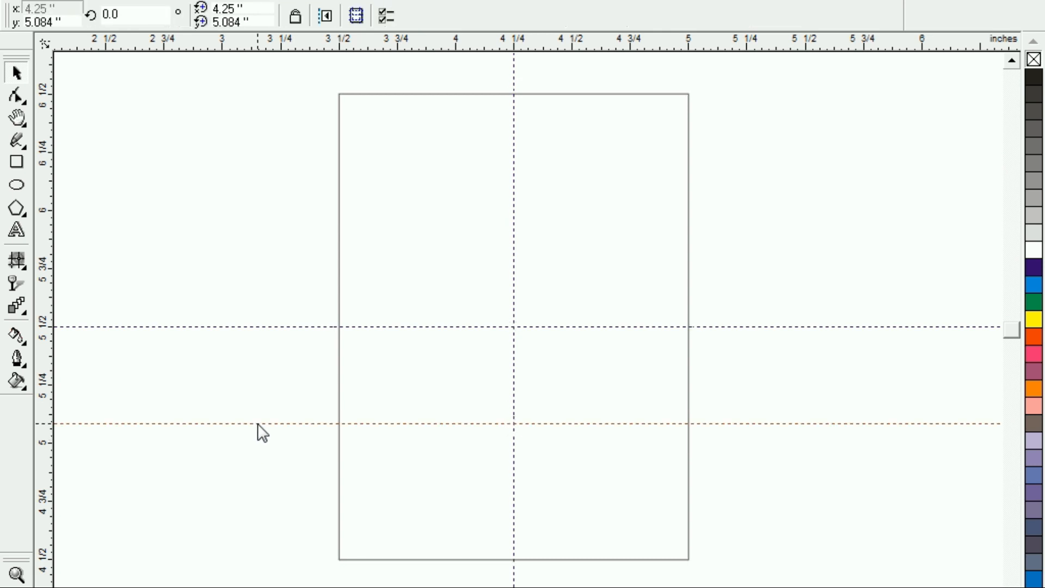
# Add nodes where the lower guideline crosses both sides, and two on the bottom edge, one on each side of the vertical guideline.
pyautogui.click(18, 98)
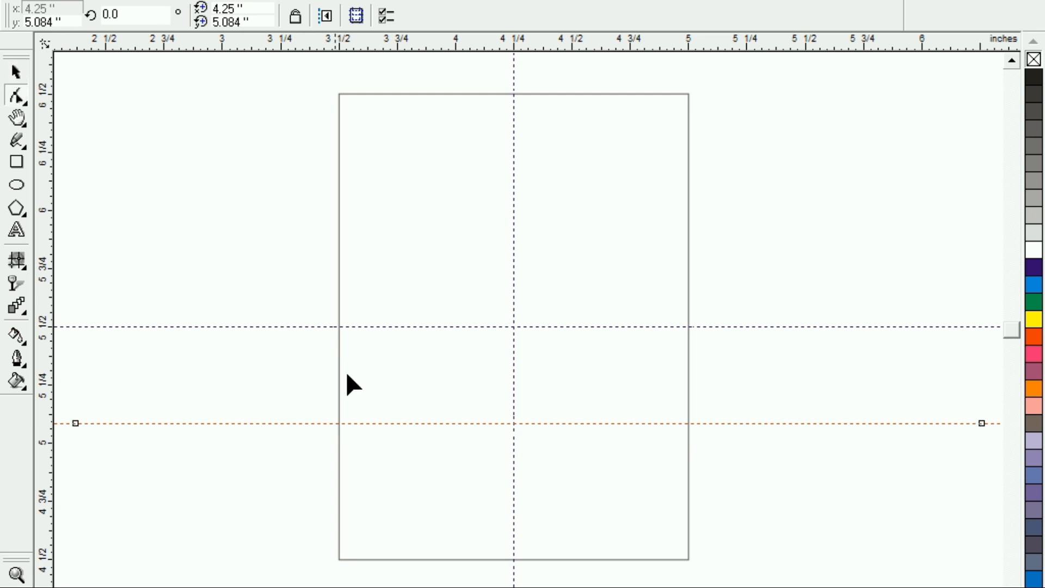
pyautogui.click(340, 422)
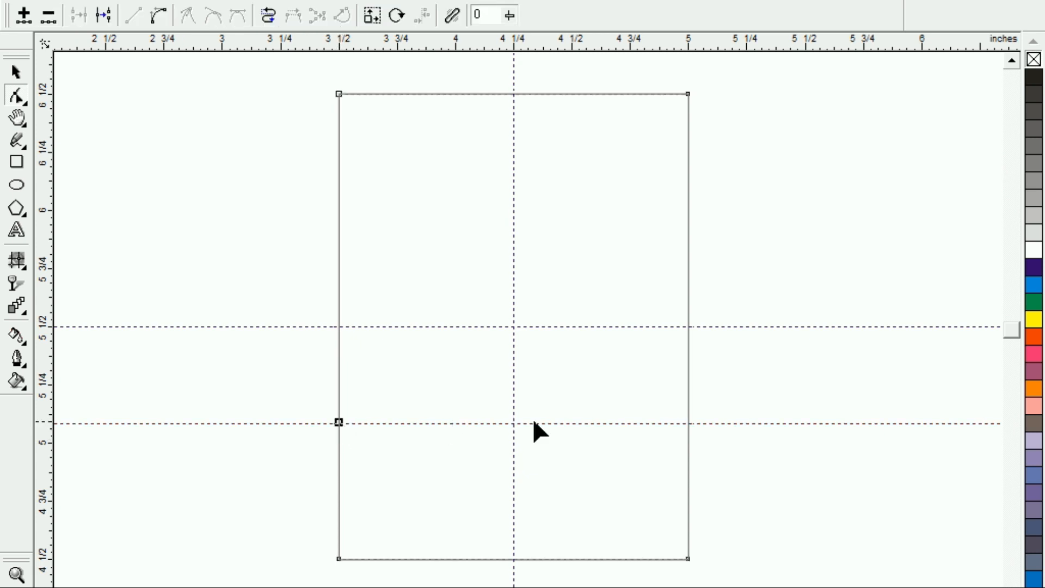
pyautogui.click(688, 420)
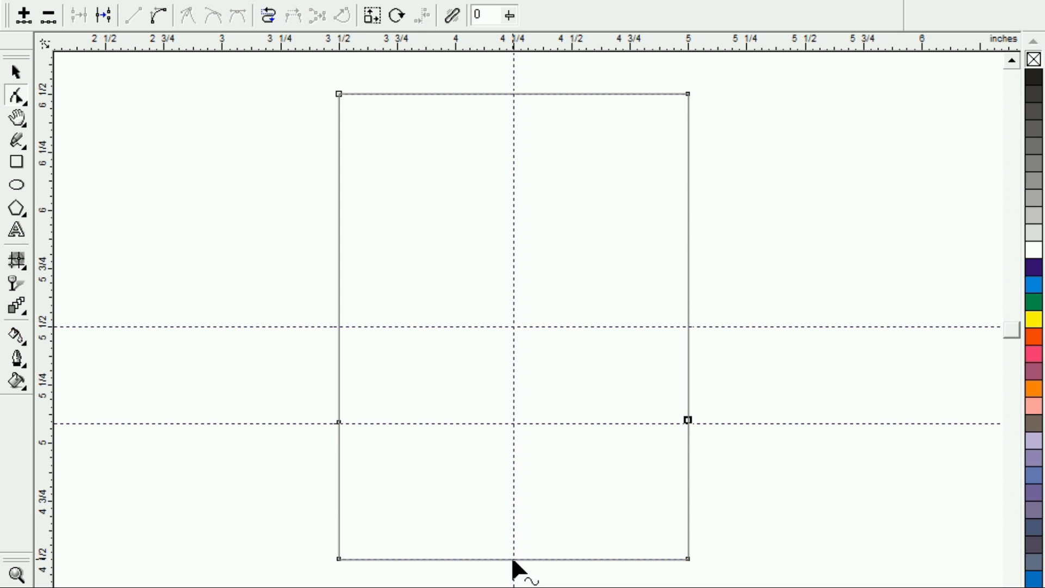
pyautogui.doubleClick(480, 559)
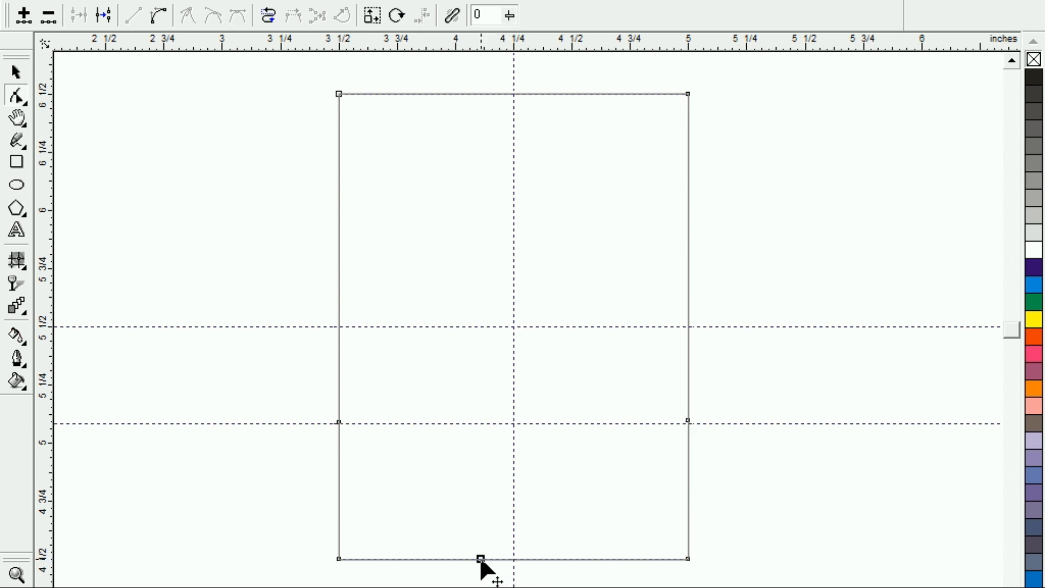
pyautogui.doubleClick(546, 559)
# Delete both bottom corner nodes of the shape to leave slanted lower sides.
pyautogui.click(338, 559)
pyautogui.press('Delete')
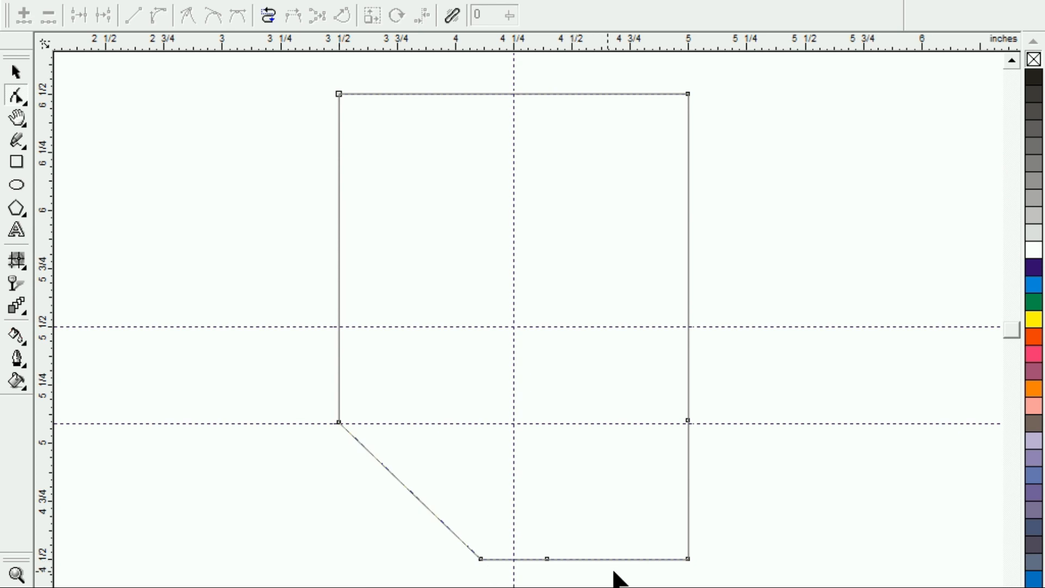
pyautogui.click(688, 559)
pyautogui.press('Delete')
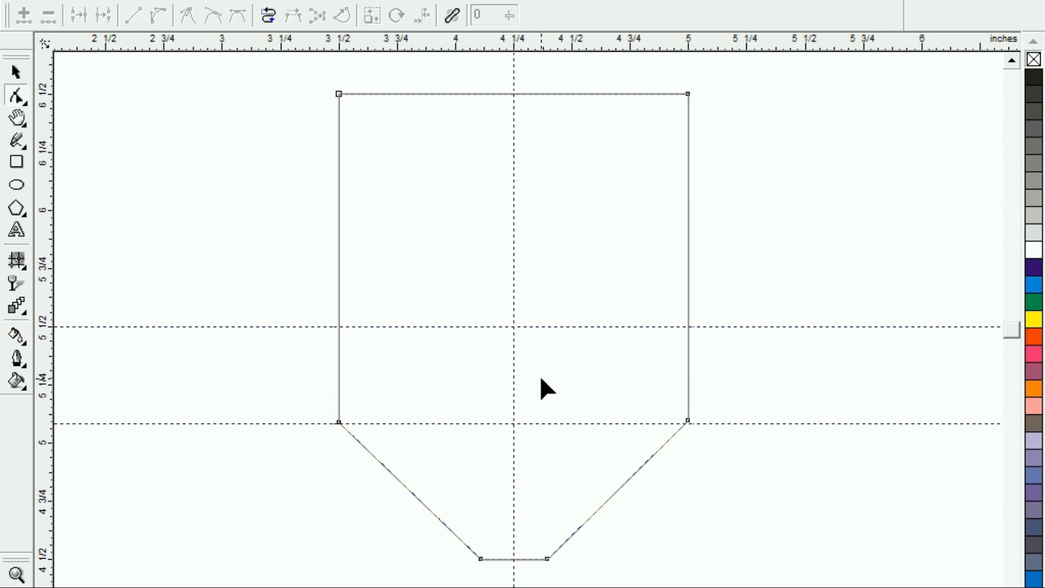
# Convert the shape's short bottom edge to a curve and pull its middle slightly downward along the vertical guideline to round the tip.
pyautogui.click(1012, 587)
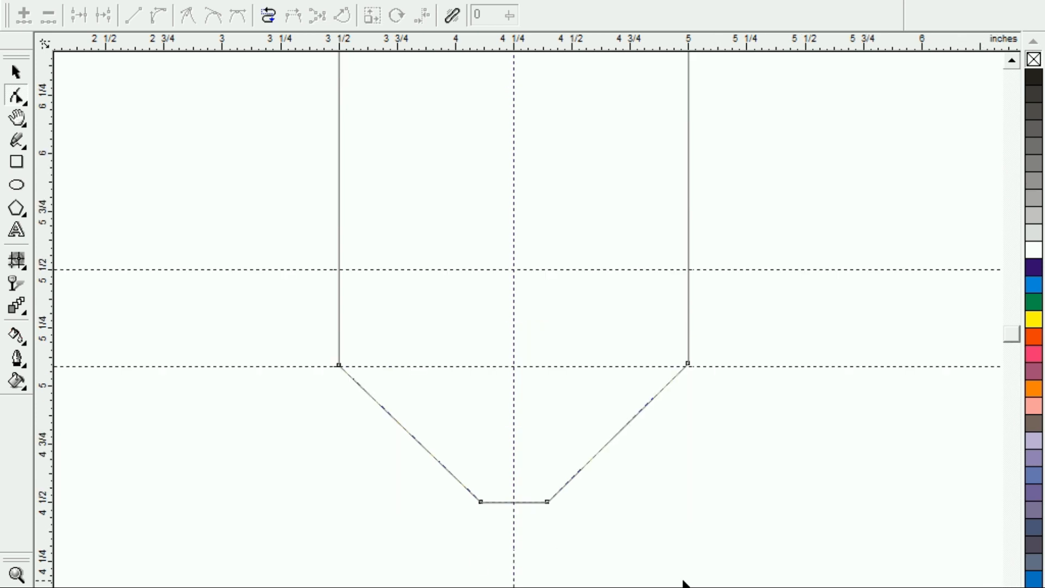
pyautogui.click(513, 501)
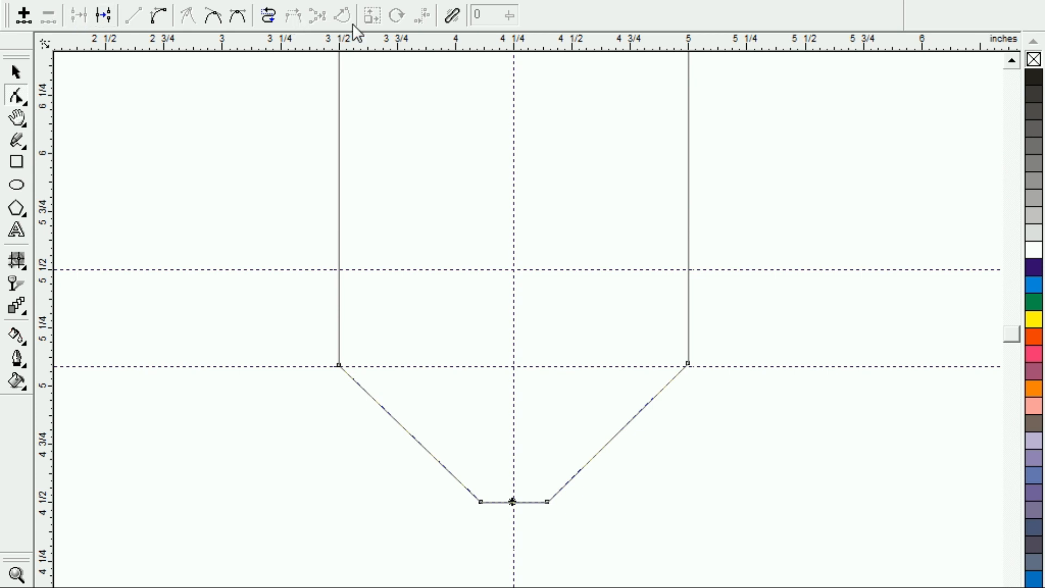
pyautogui.click(158, 17)
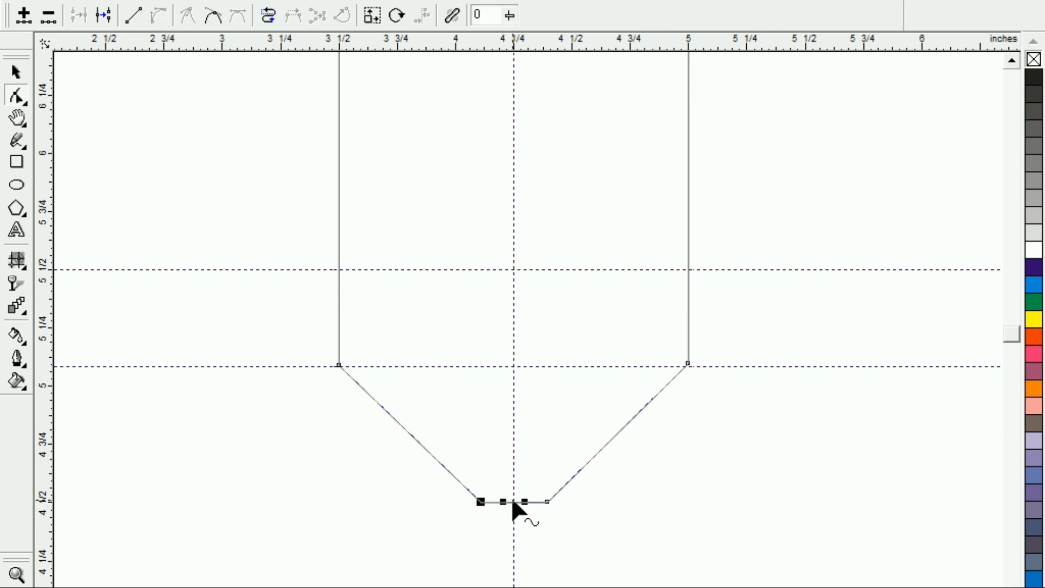
pyautogui.click(512, 510)
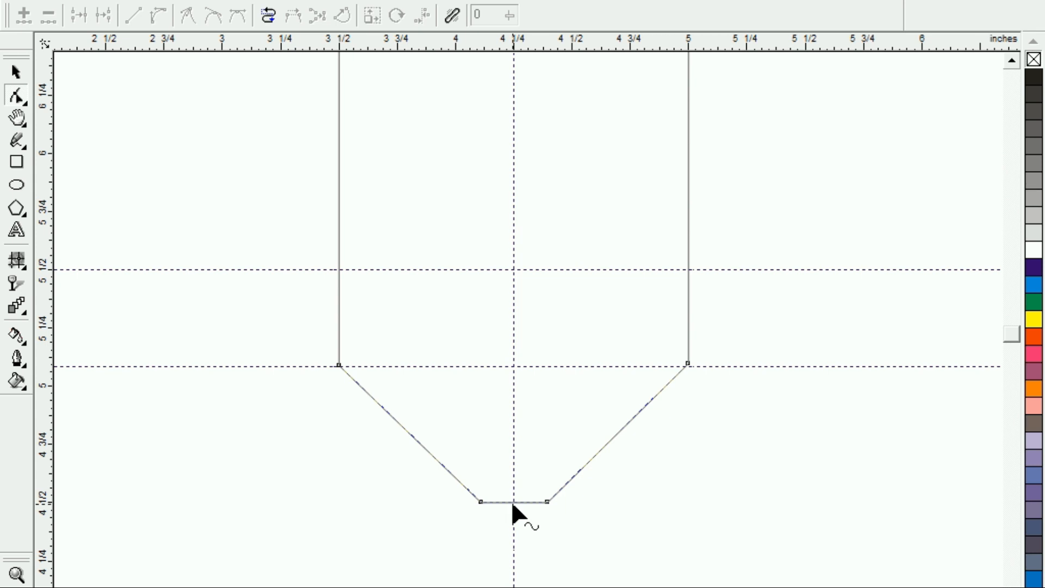
pyautogui.click(514, 503)
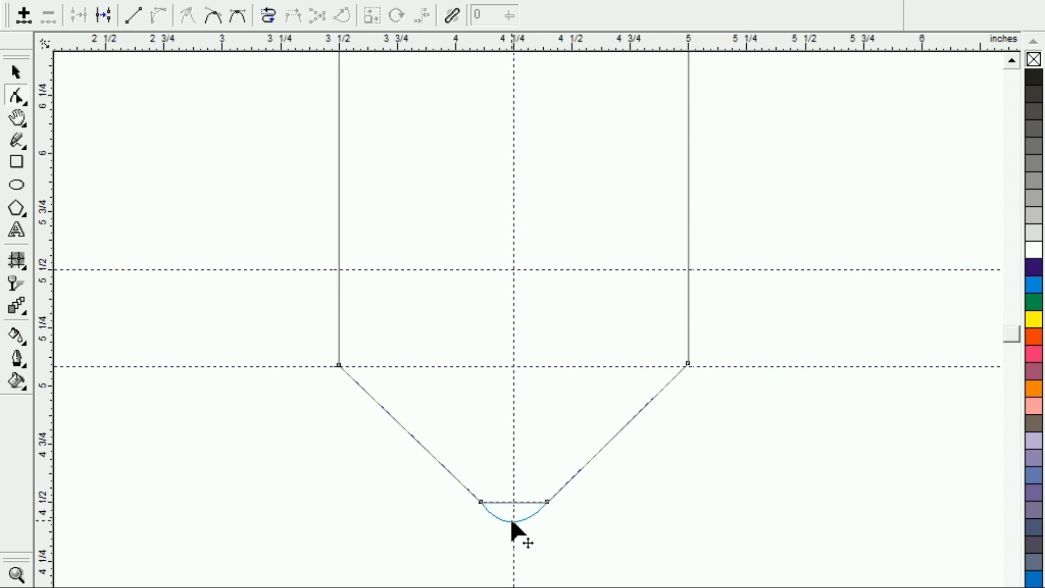
pyautogui.moveTo(514, 513); pyautogui.dragTo(515, 515)
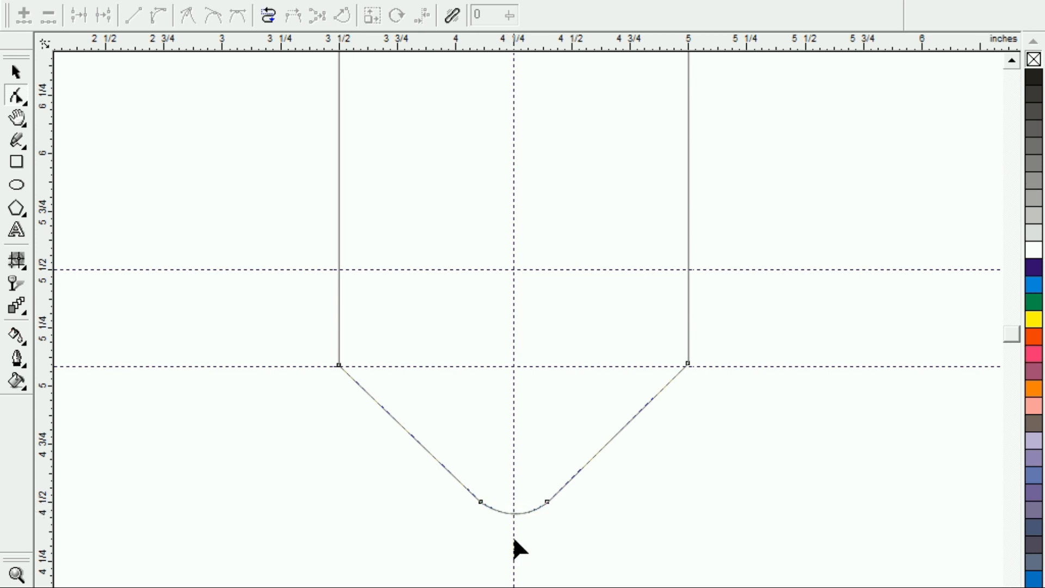
# Convert the shape's top edge to a curve and pull its middle upward into an arch about 0.2 inch high.
pyautogui.click(1010, 57)
pyautogui.click(1011, 58)
pyautogui.click(1011, 57)
pyautogui.click(513, 208)
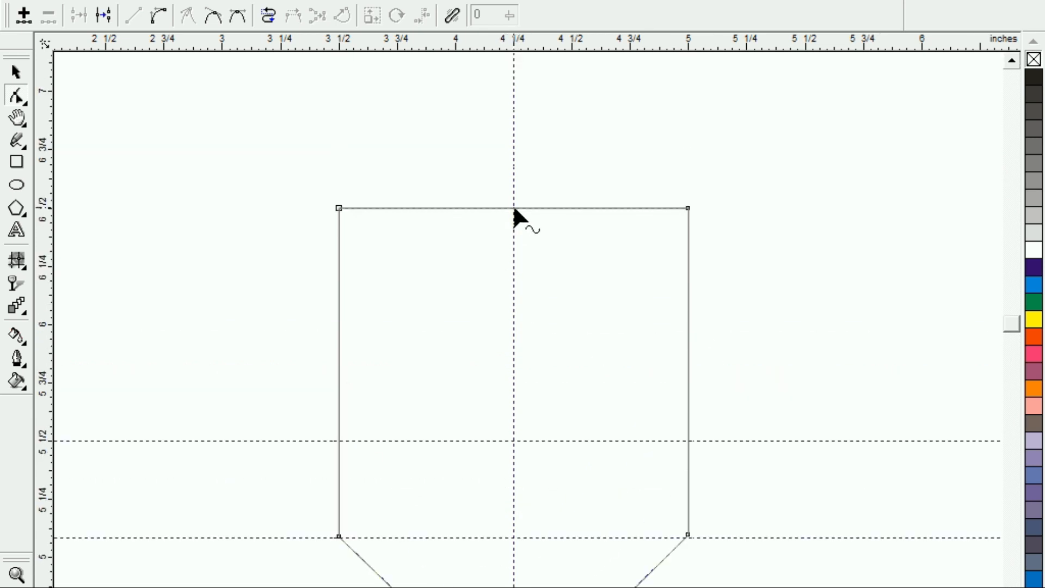
pyautogui.click(159, 16)
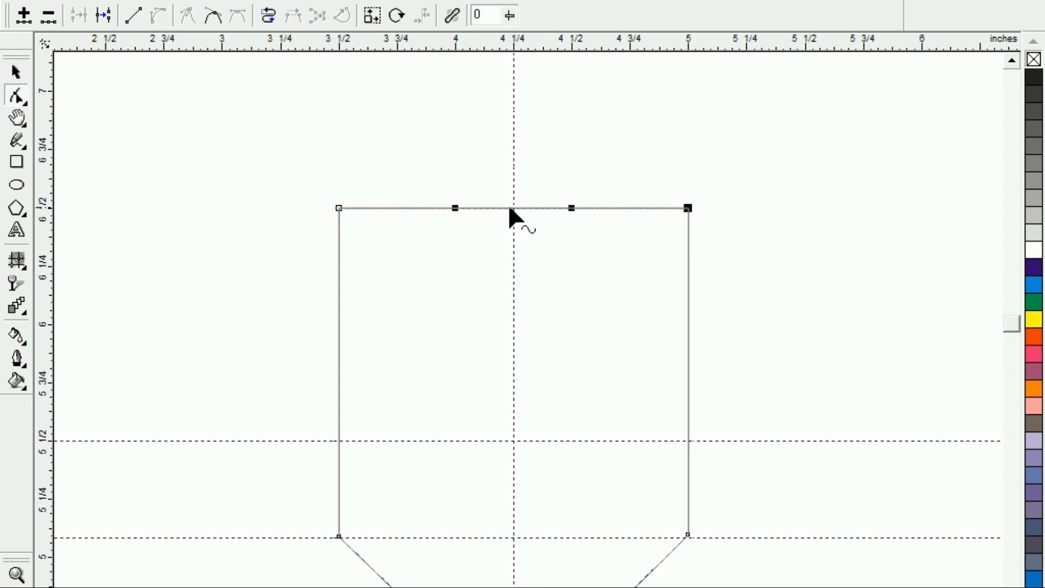
pyautogui.moveTo(512, 208); pyautogui.dragTo(517, 162)
pyautogui.scroll(-3, 492, 197)
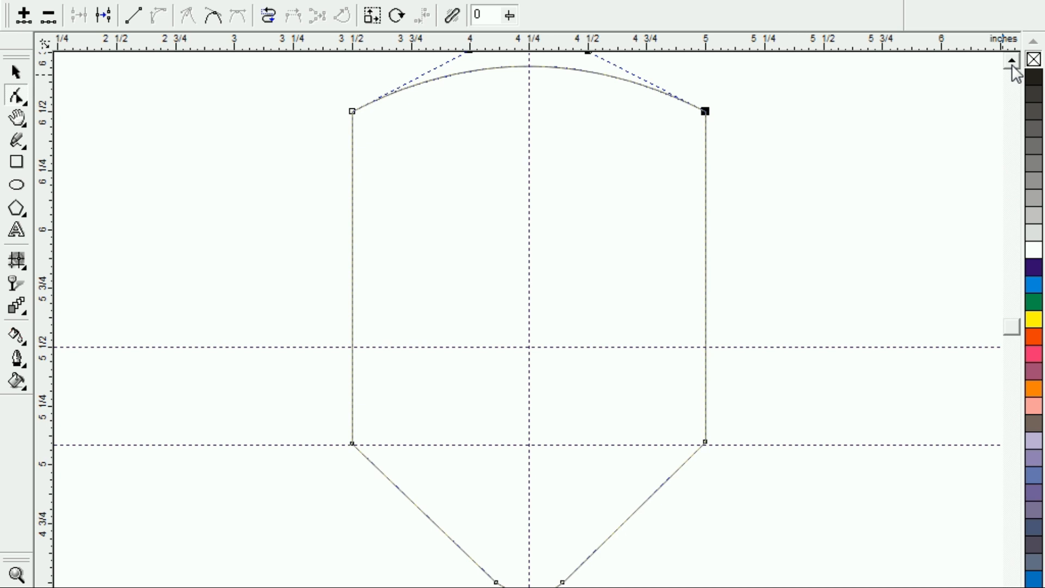
# Delete the vertical guideline and both horizontal guidelines.
pyautogui.click(16, 72)
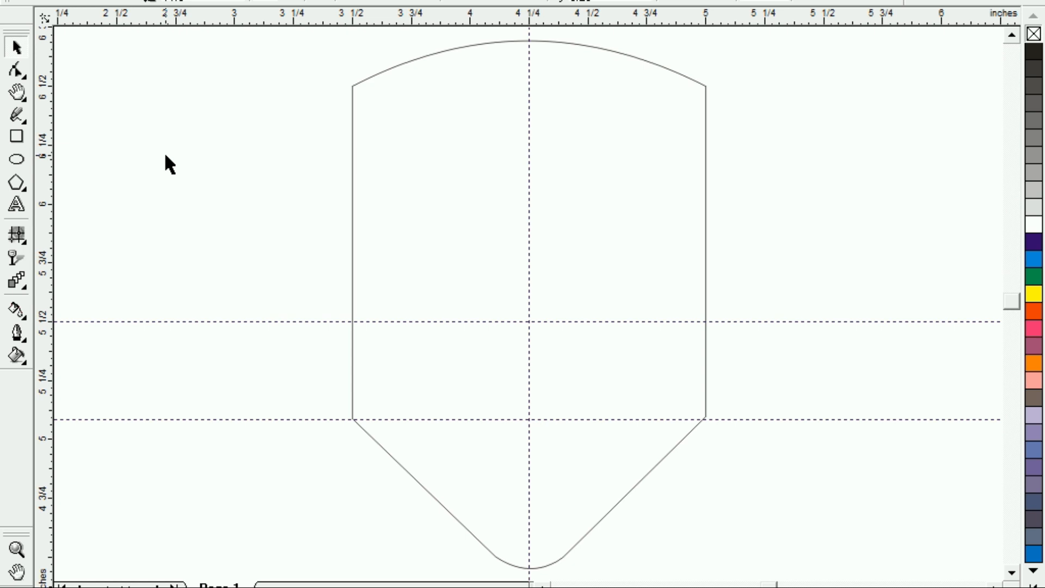
pyautogui.click(528, 205)
pyautogui.press('Delete')
pyautogui.click(481, 322)
pyautogui.press('Delete')
pyautogui.click(481, 420)
pyautogui.press('Delete')
# Colour the shield's outline dark purple and deselect it.
pyautogui.click(351, 153)
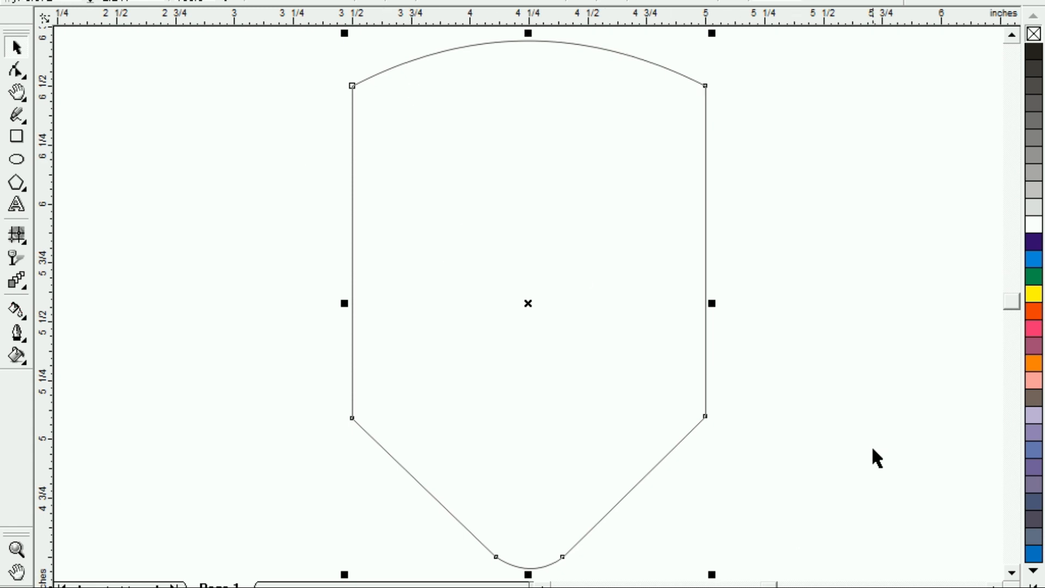
pyautogui.click(1033, 584)
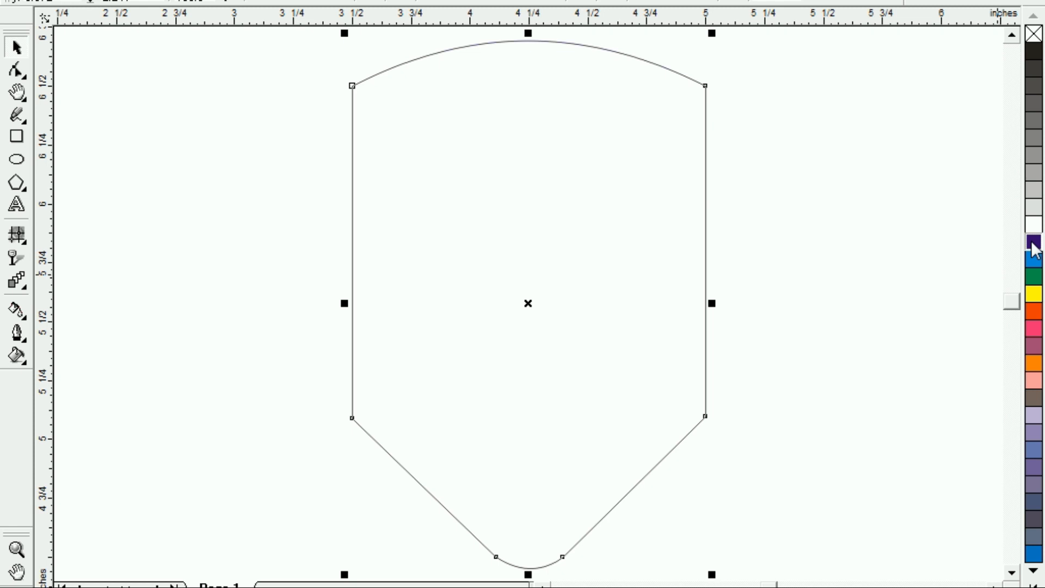
pyautogui.click(227, 242)
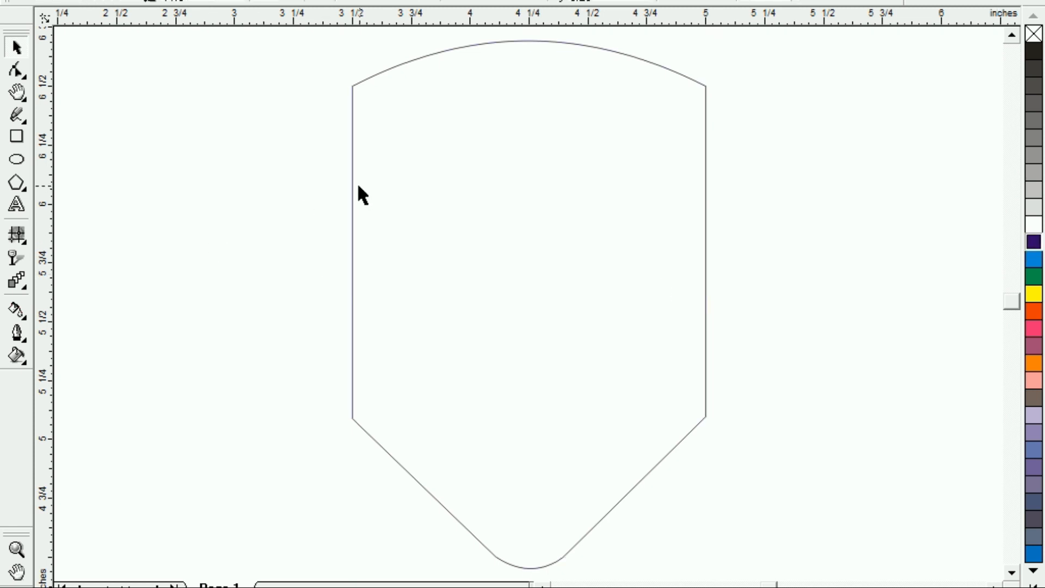
# Set the shield's outline width to 1.0 pt and view its Outline Pen settings.
pyautogui.click(351, 181)
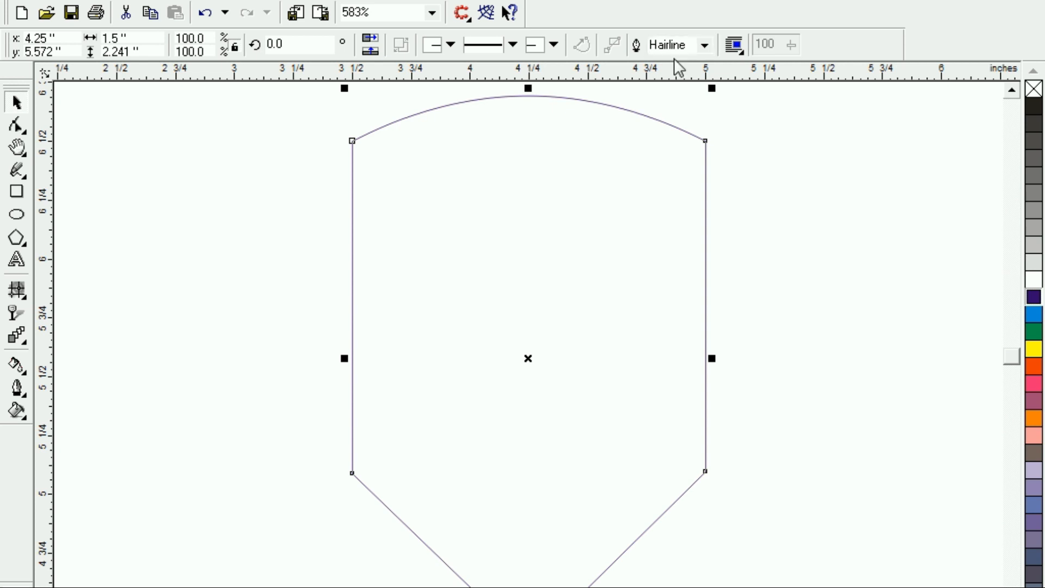
pyautogui.click(710, 45)
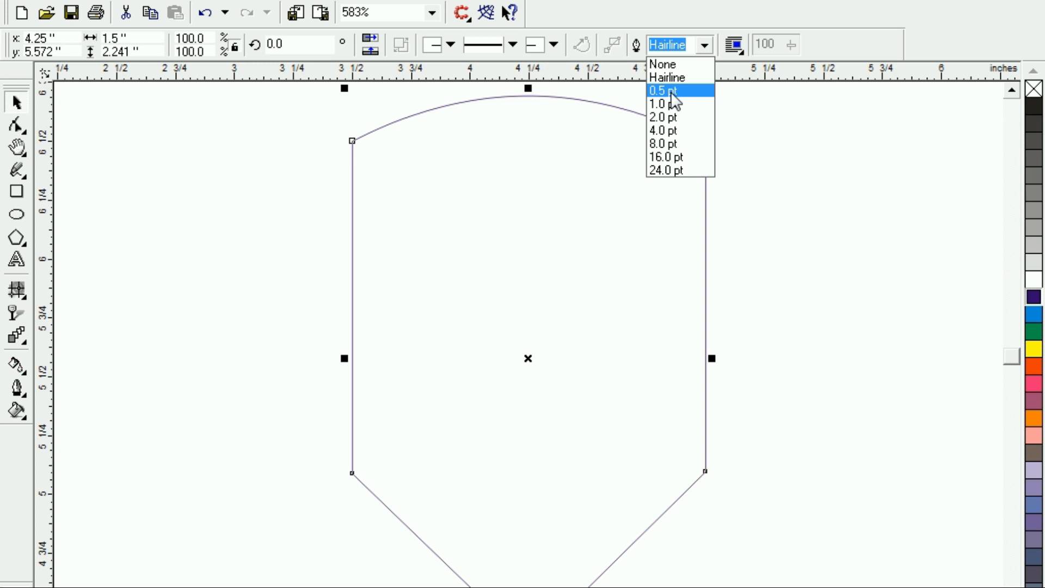
pyautogui.click(669, 91)
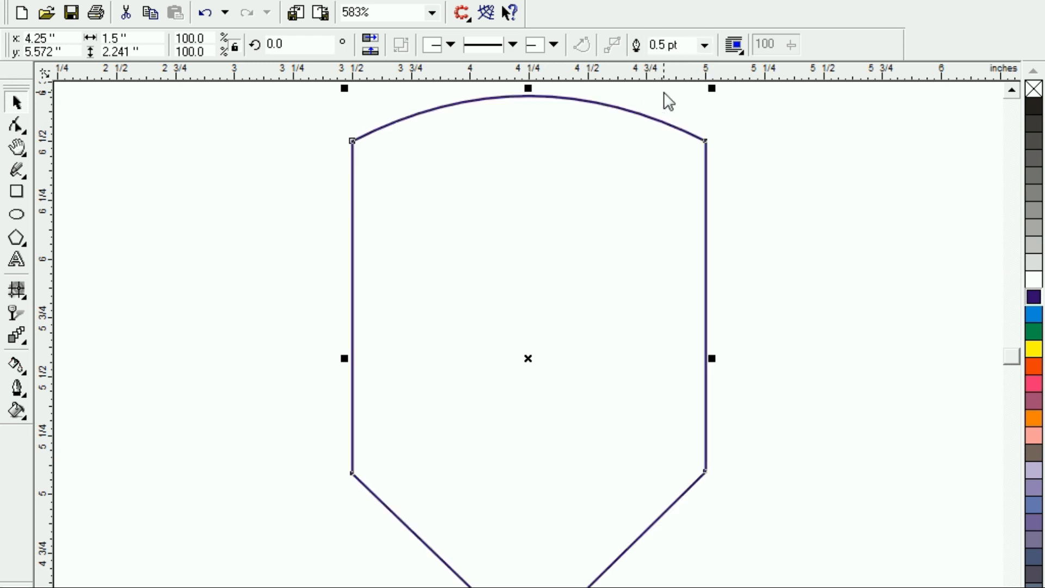
pyautogui.click(704, 45)
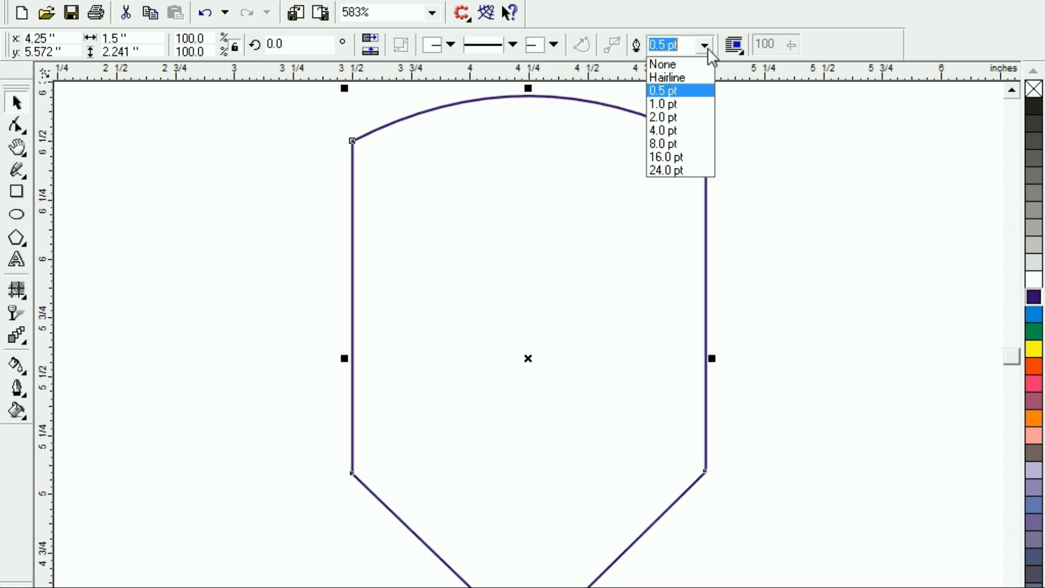
pyautogui.click(663, 104)
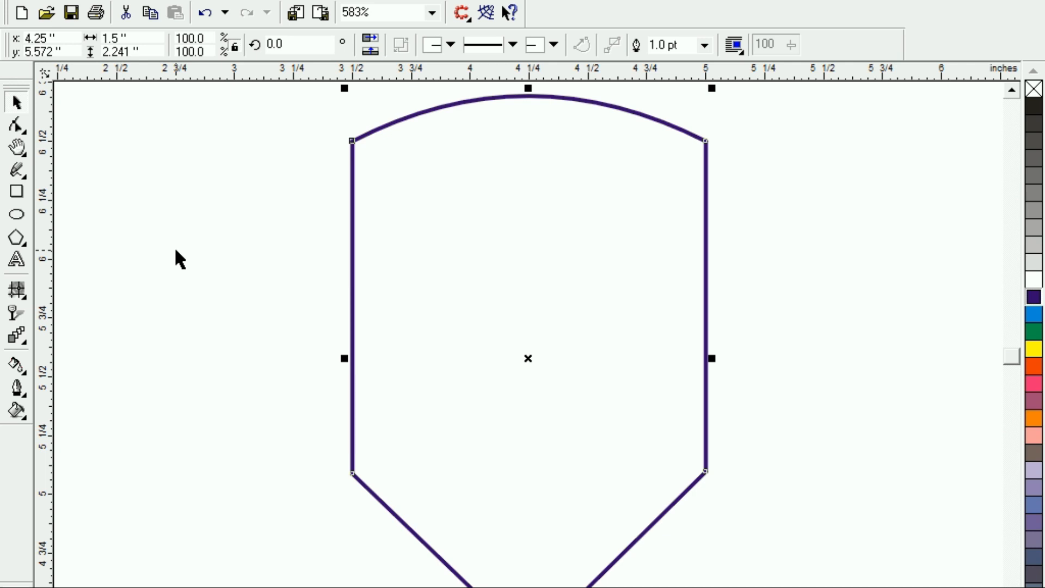
pyautogui.press('F12')
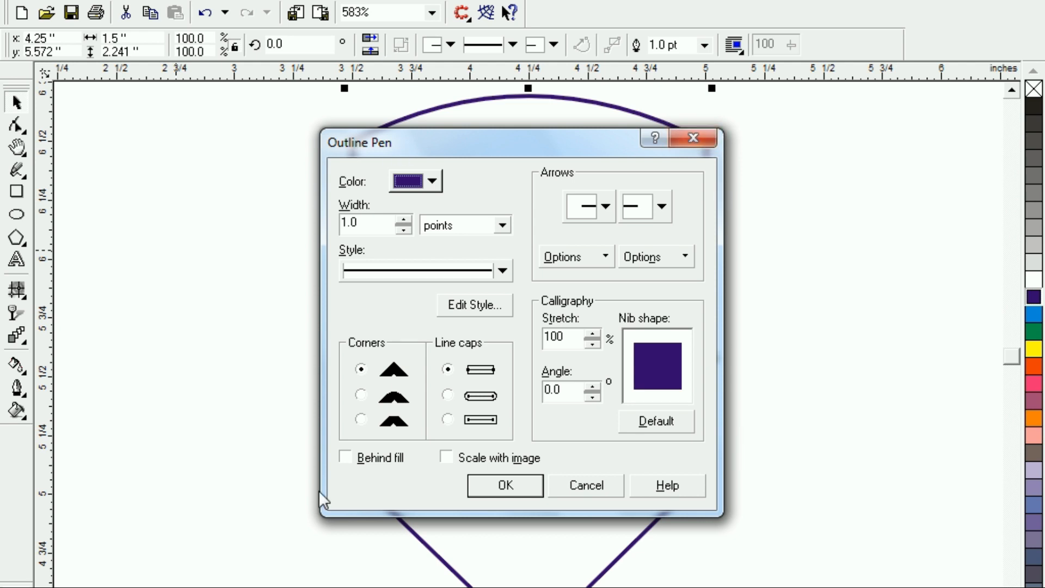
pyautogui.click(694, 139)
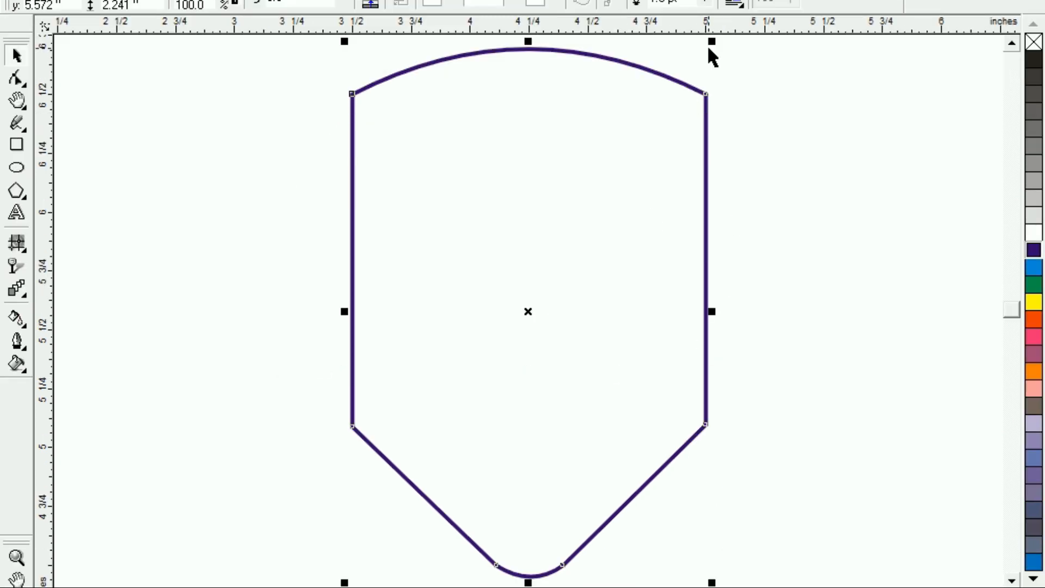
# Make a concentric, smaller copy of the shield about 2.08 inches high inside the original and fill it dark purple.
pyautogui.moveTo(712, 40); pyautogui.dragTo(701, 53)
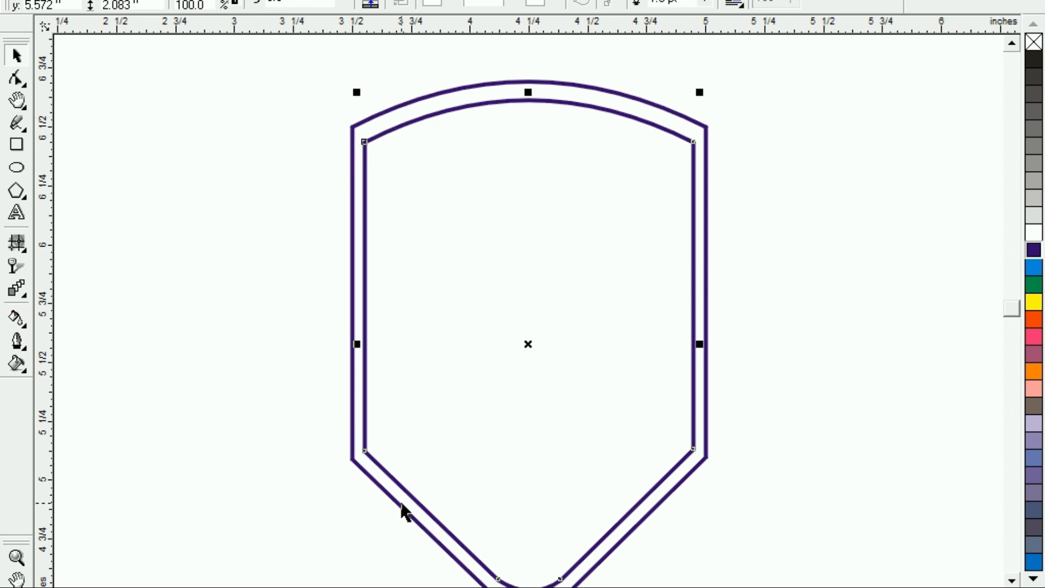
pyautogui.click(1034, 251)
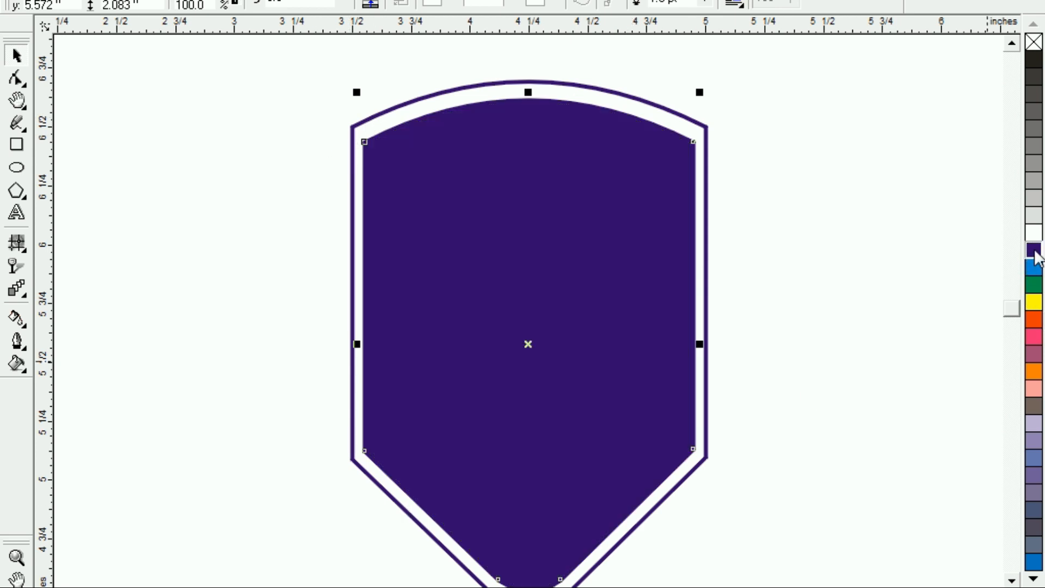
pyautogui.scroll(-1, 359, 281)
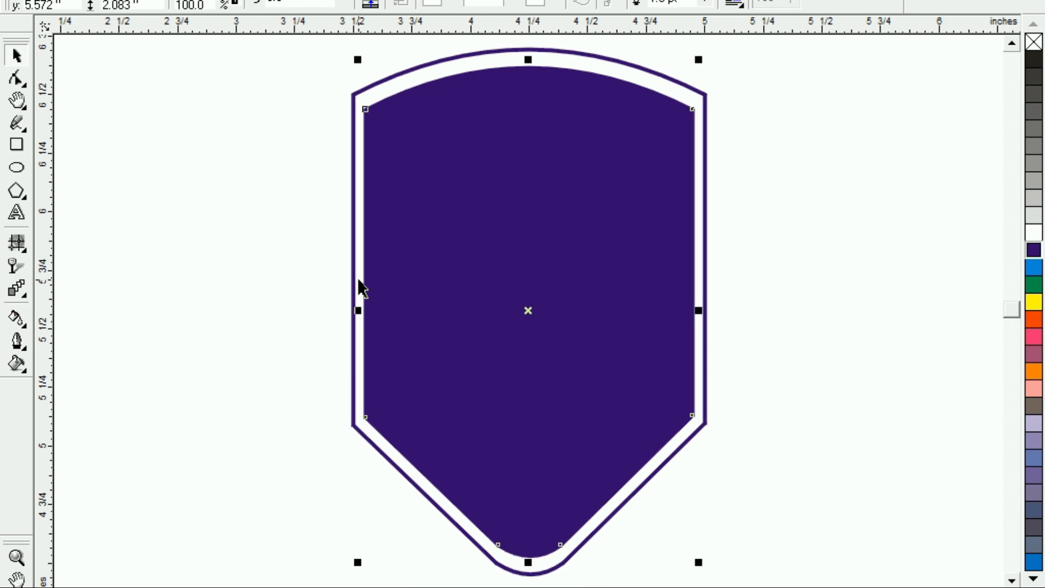
pyautogui.click(110, 276)
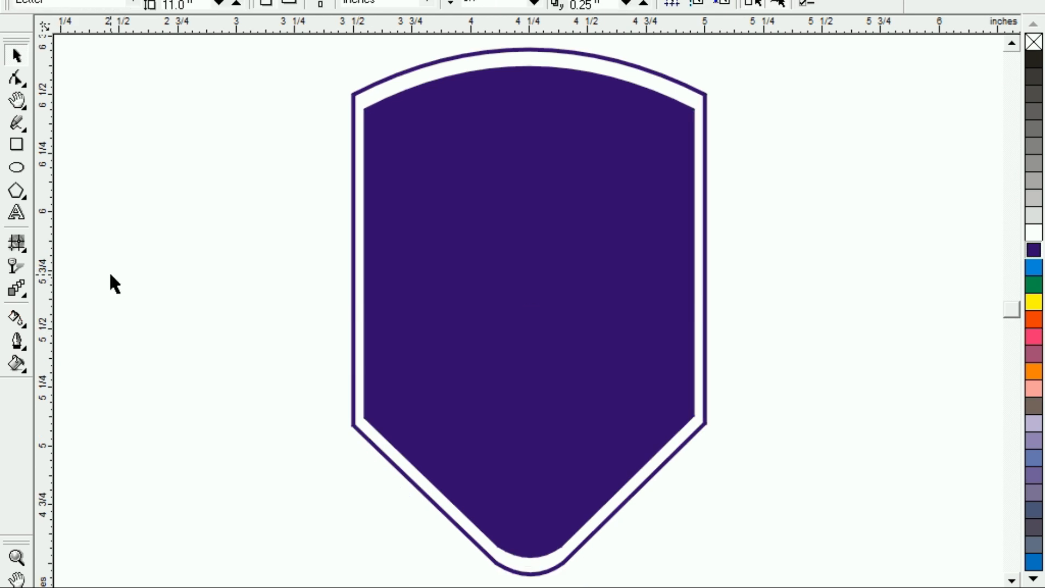
pyautogui.click(550, 343)
pyautogui.click(142, 248)
pyautogui.click(400, 327)
pyautogui.click(145, 279)
# Draw a horizontal rectangle about 1 inch wide and 0.18 inch high beside the shield and give it a yellow outline.
pyautogui.click(16, 144)
pyautogui.moveTo(135, 228); pyautogui.dragTo(307, 271)
pyautogui.moveTo(124, 248); pyautogui.dragTo(79, 248)
pyautogui.moveTo(312, 249); pyautogui.dragTo(329, 245)
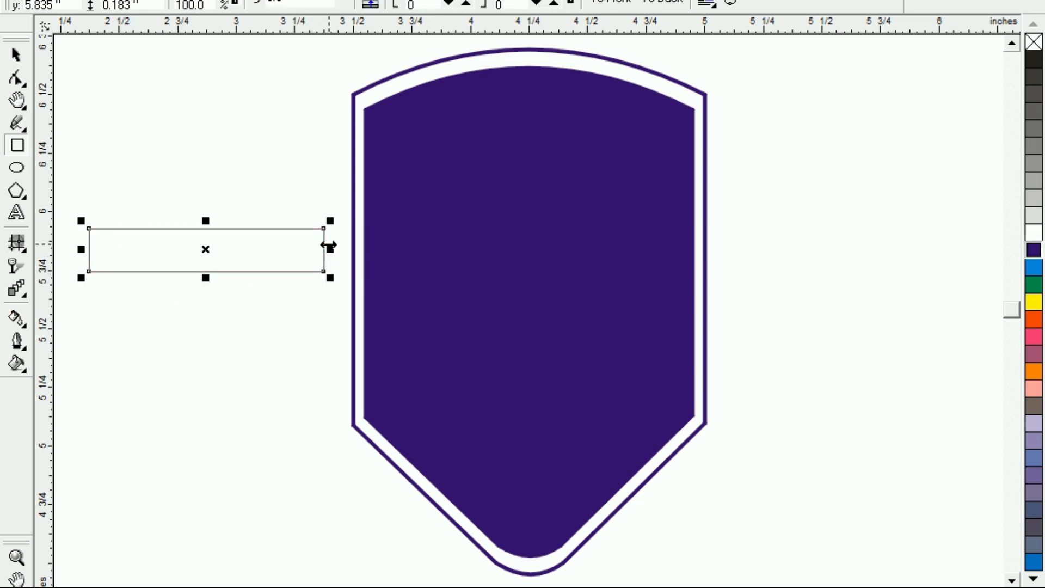
pyautogui.rightClick(1033, 301)
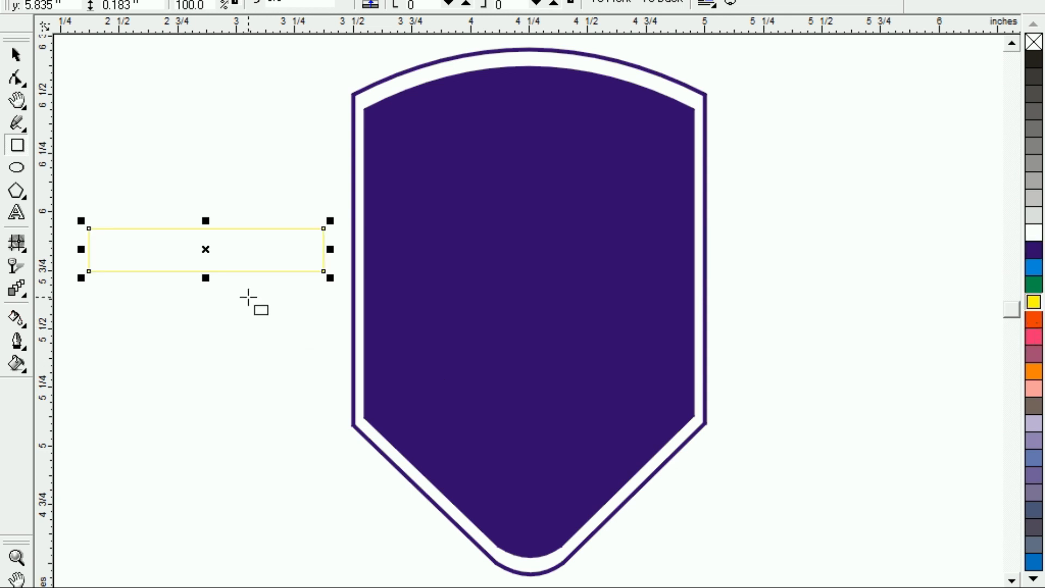
# Move the rectangle onto the inner shield, stretch it across the shield's full width, and fill it yellow.
pyautogui.moveTo(205, 249); pyautogui.dragTo(482, 268)
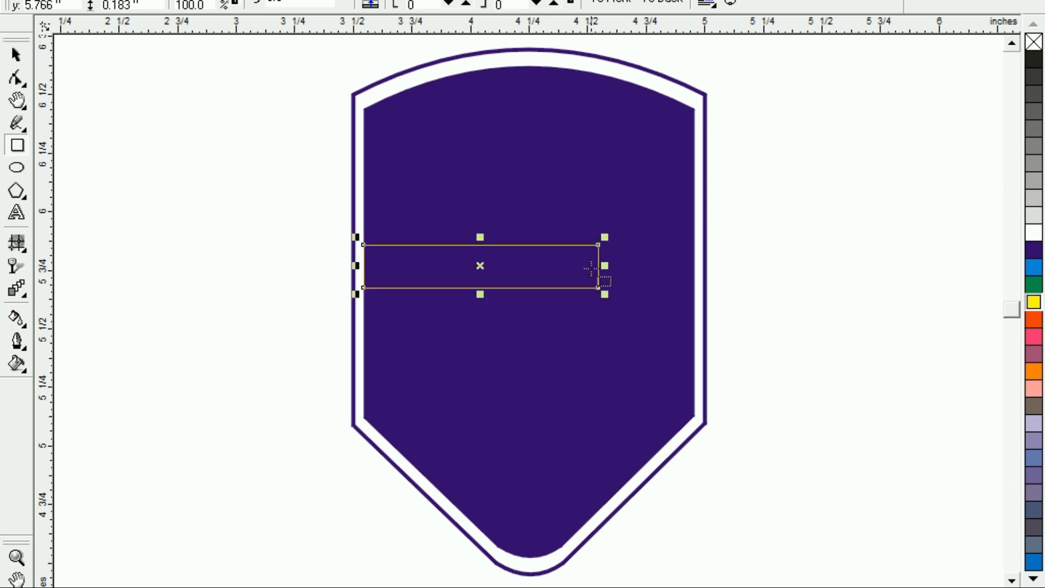
pyautogui.moveTo(609, 268); pyautogui.dragTo(705, 269)
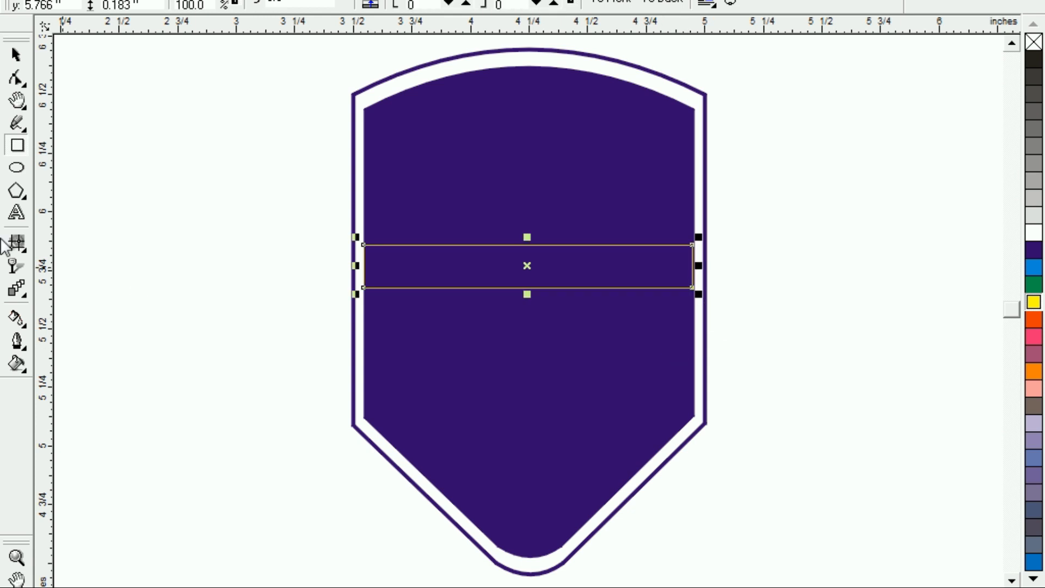
pyautogui.click(1033, 303)
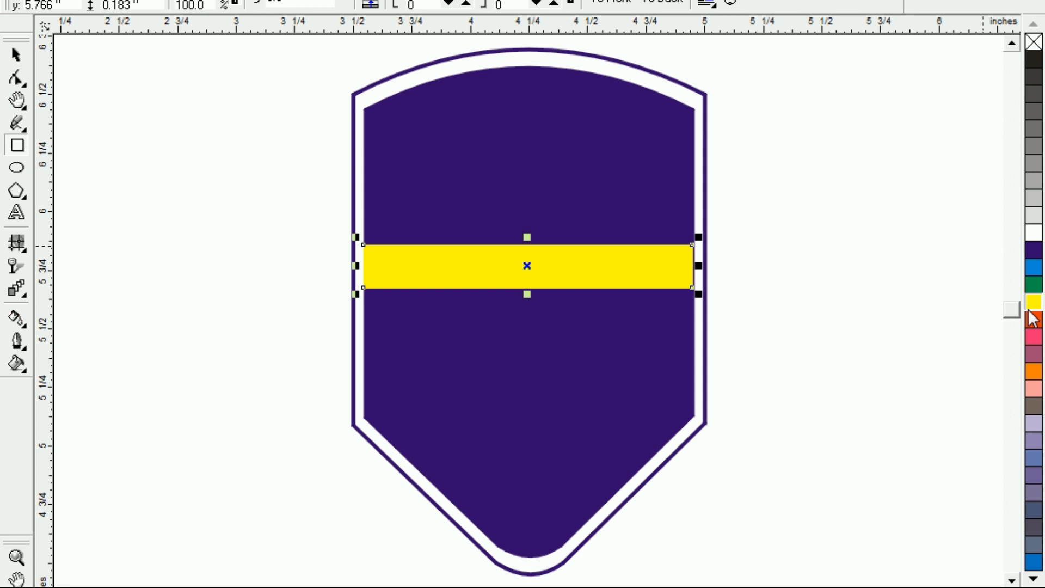
pyautogui.click(16, 54)
pyautogui.click(225, 375)
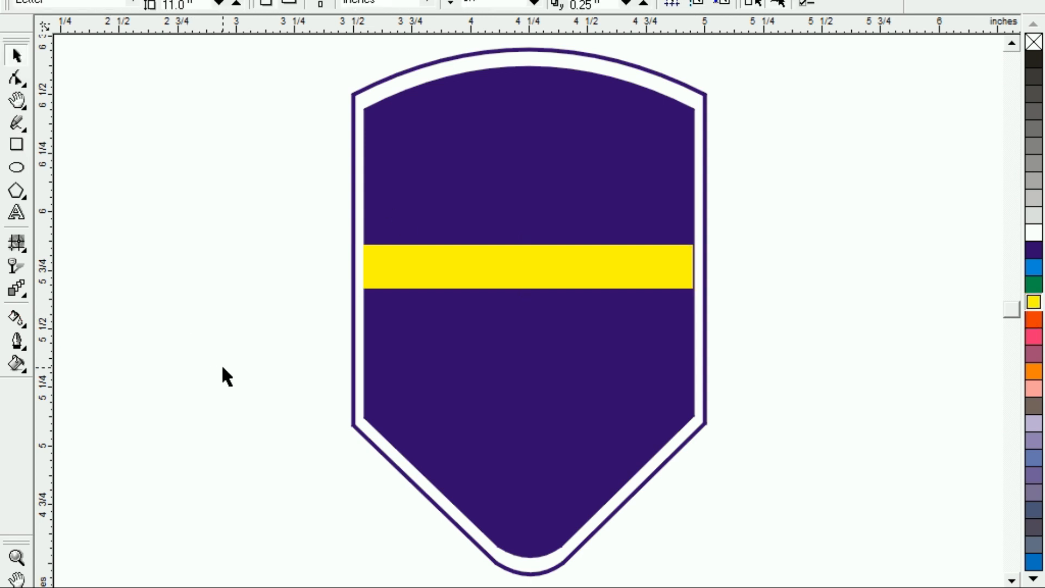
# Align the centre of the yellow bar with the inner shield's centre, both horizontally and vertically.
pyautogui.click(434, 254)
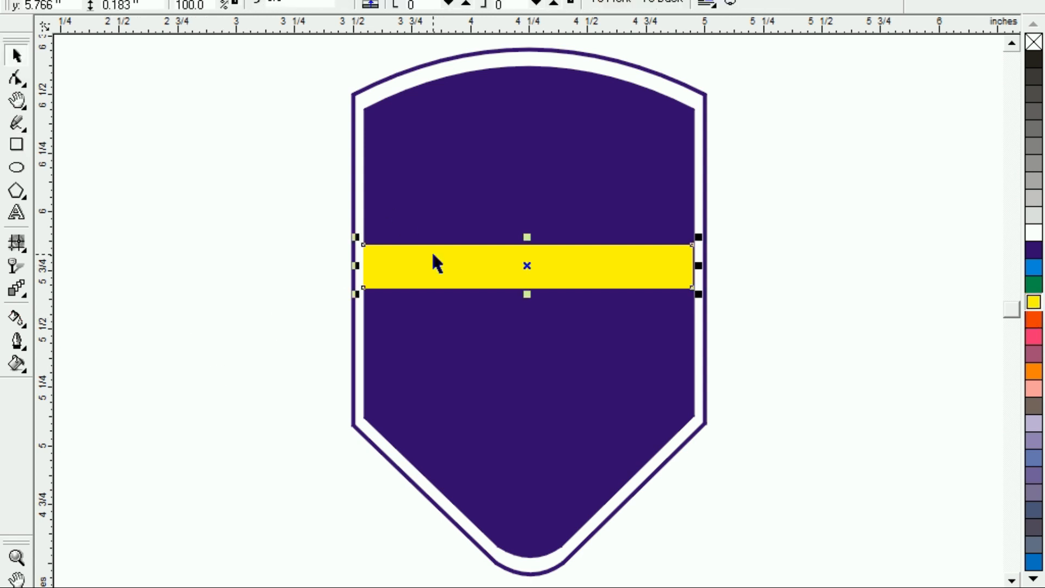
pyautogui.keyDown('shift'); pyautogui.click(455, 185); pyautogui.keyUp('shift')
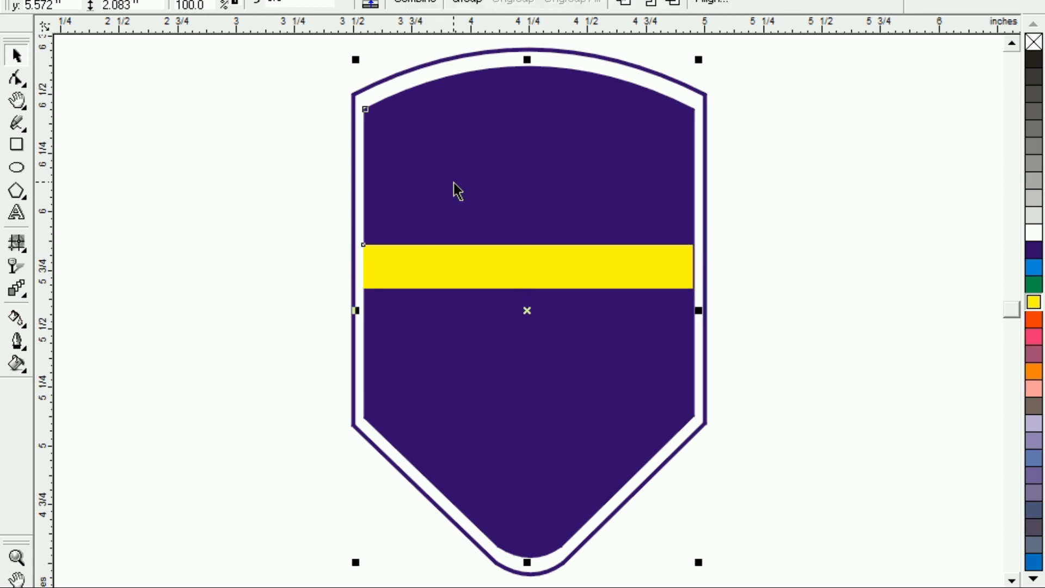
pyautogui.press('c')
pyautogui.press('e')
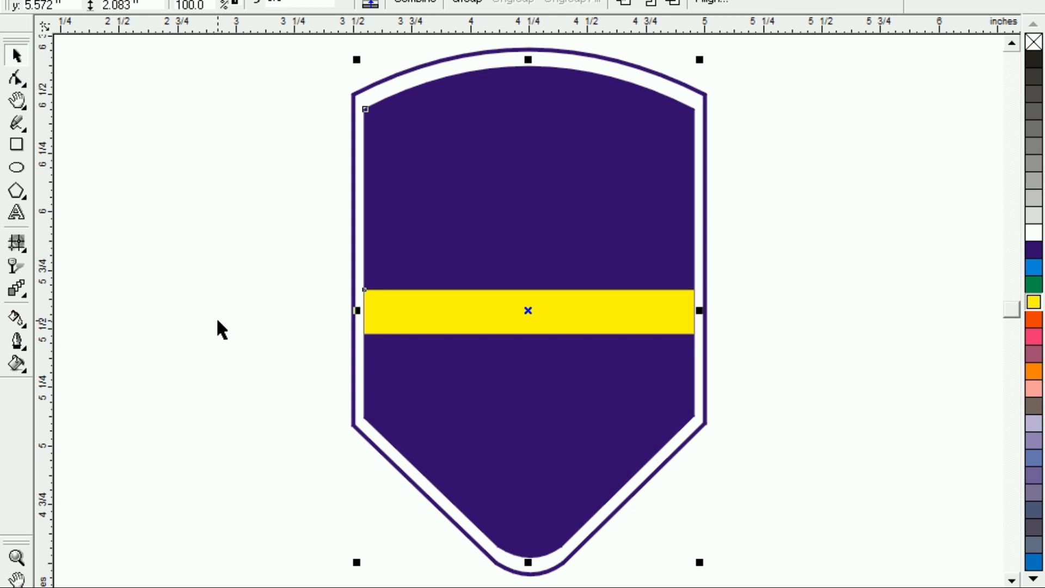
# Convert the yellow bar to curves, make its upper edge a curve, and bow its middle upward about 0.2 inch.
pyautogui.click(15, 78)
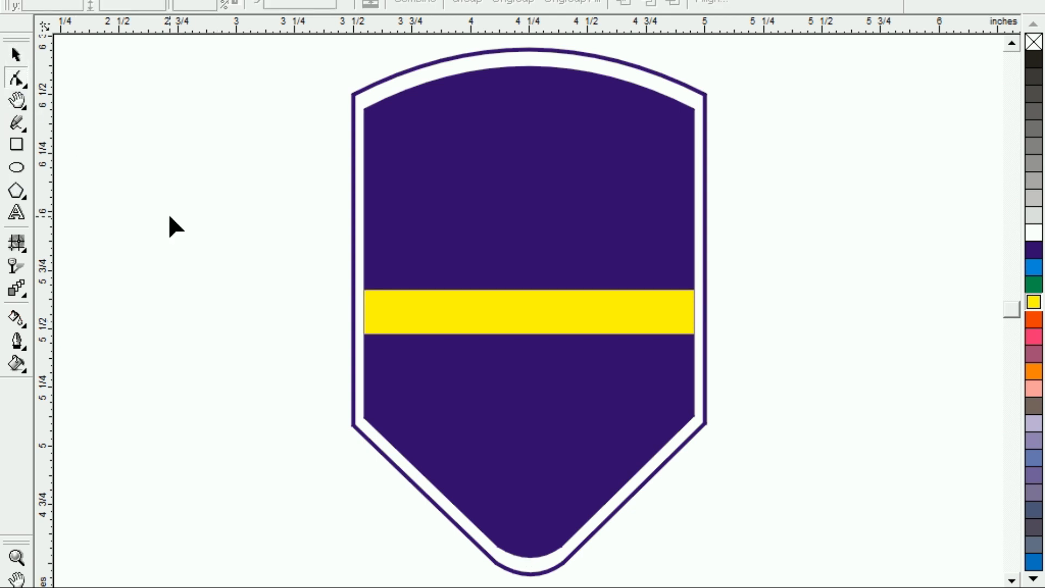
pyautogui.click(523, 292)
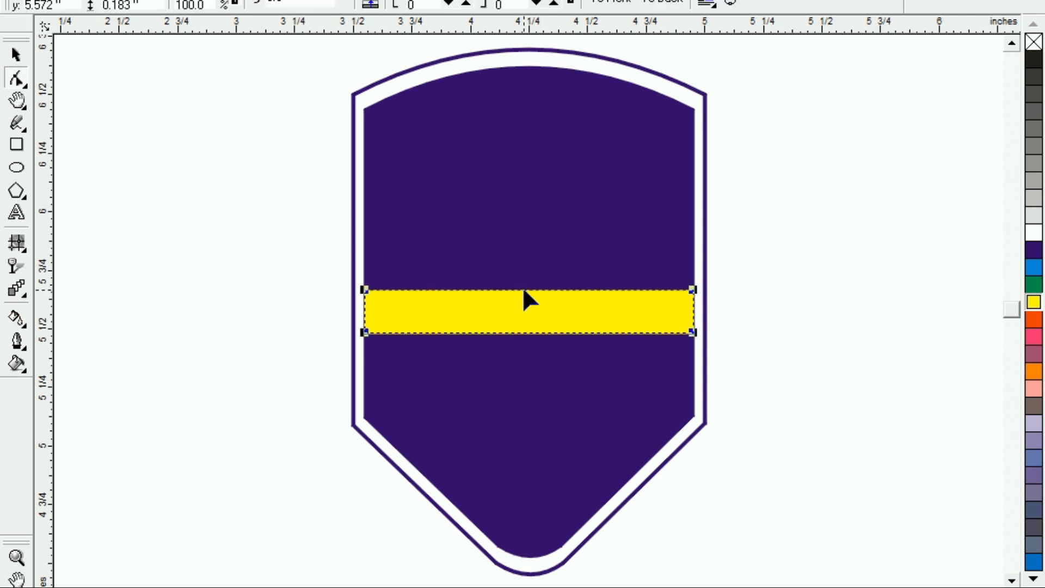
pyautogui.hotkey('ctrl', 'q')
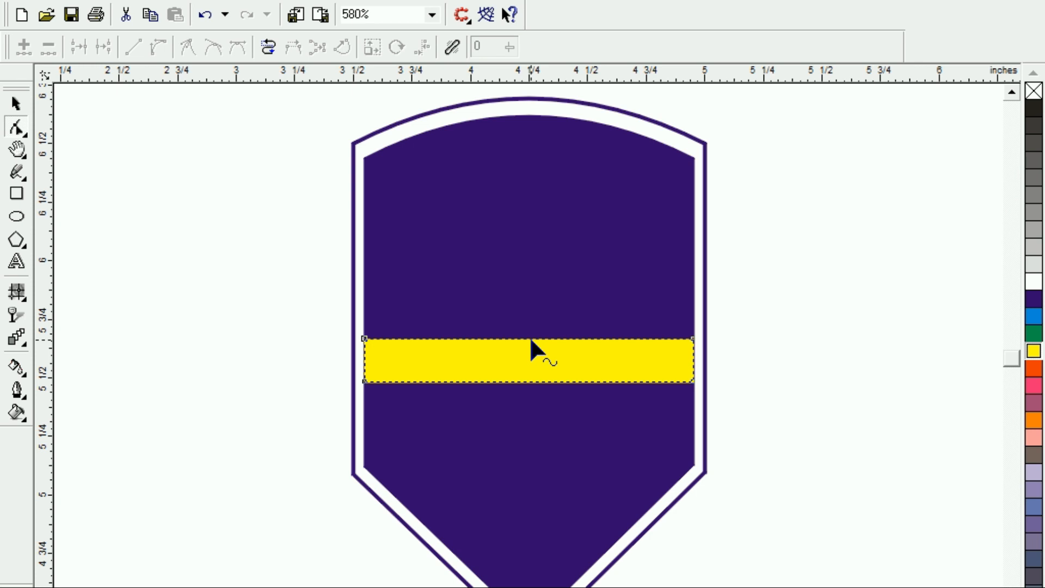
pyautogui.click(530, 338)
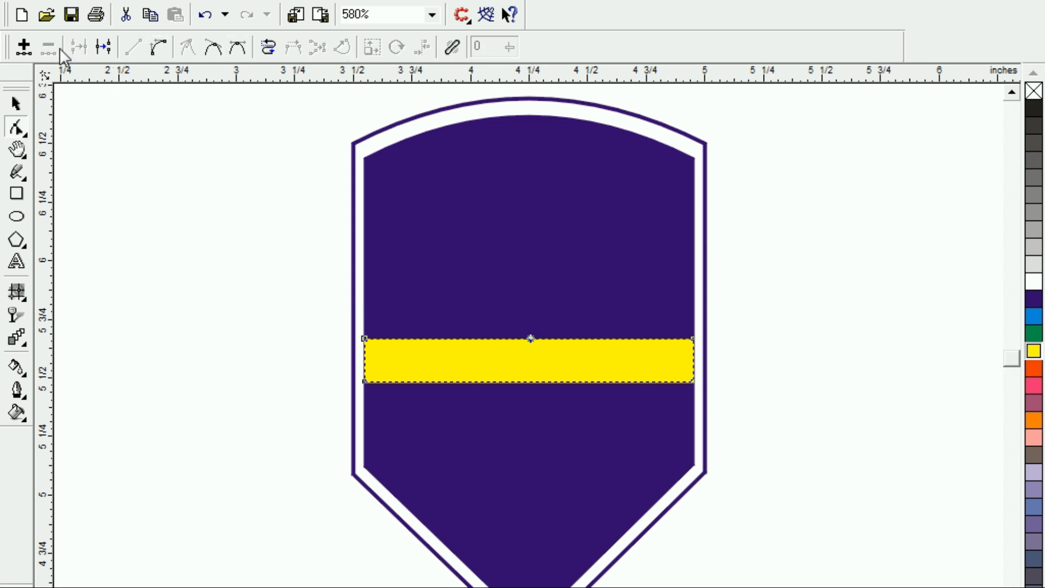
pyautogui.click(159, 49)
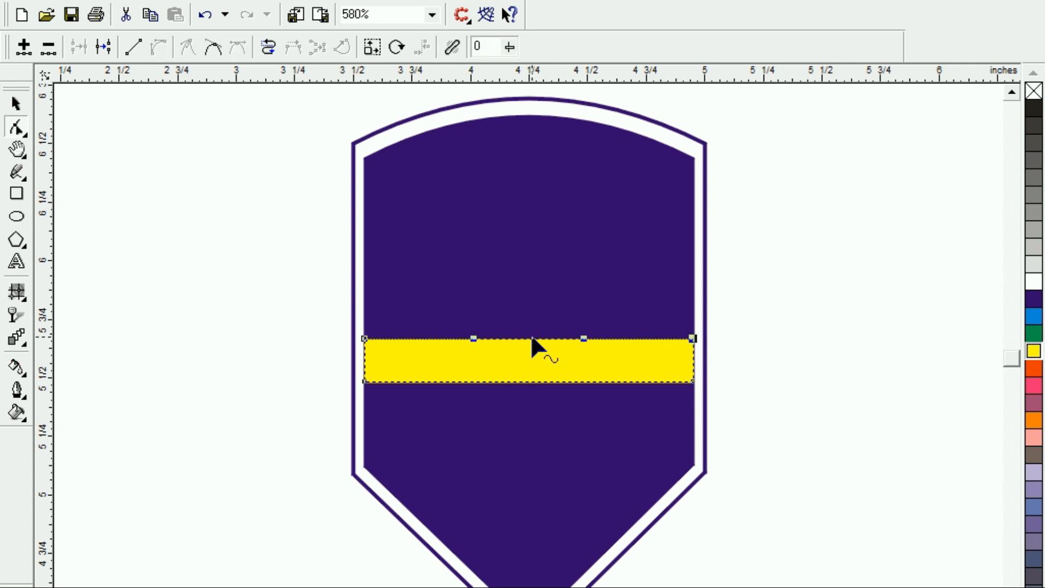
pyautogui.moveTo(531, 338); pyautogui.dragTo(534, 294)
# Turn the yellow bar's lower edge into a curve and bow it upward to run parallel to the arched upper edge.
pyautogui.click(533, 388)
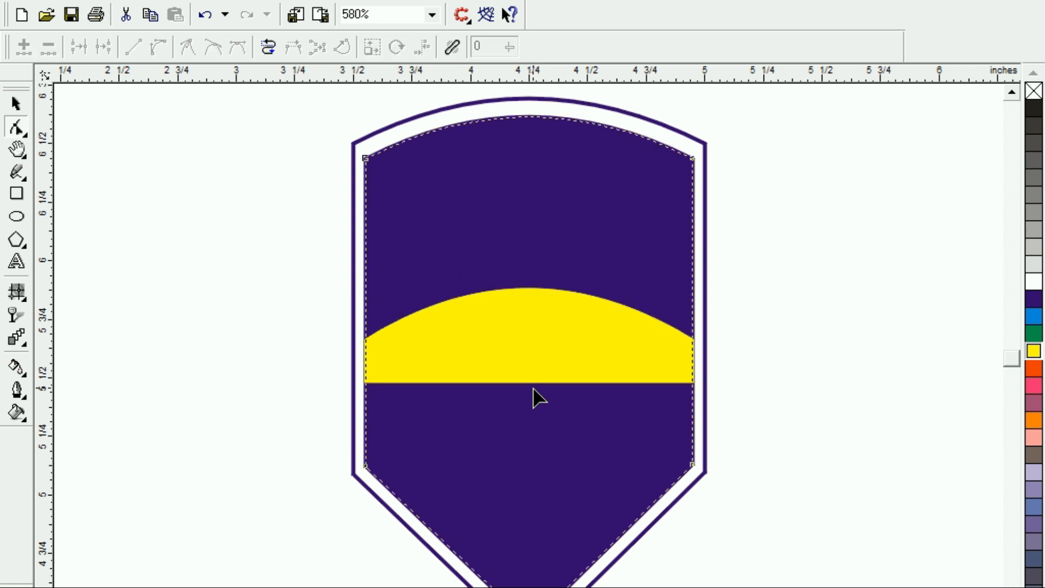
pyautogui.click(534, 383)
pyautogui.click(534, 383)
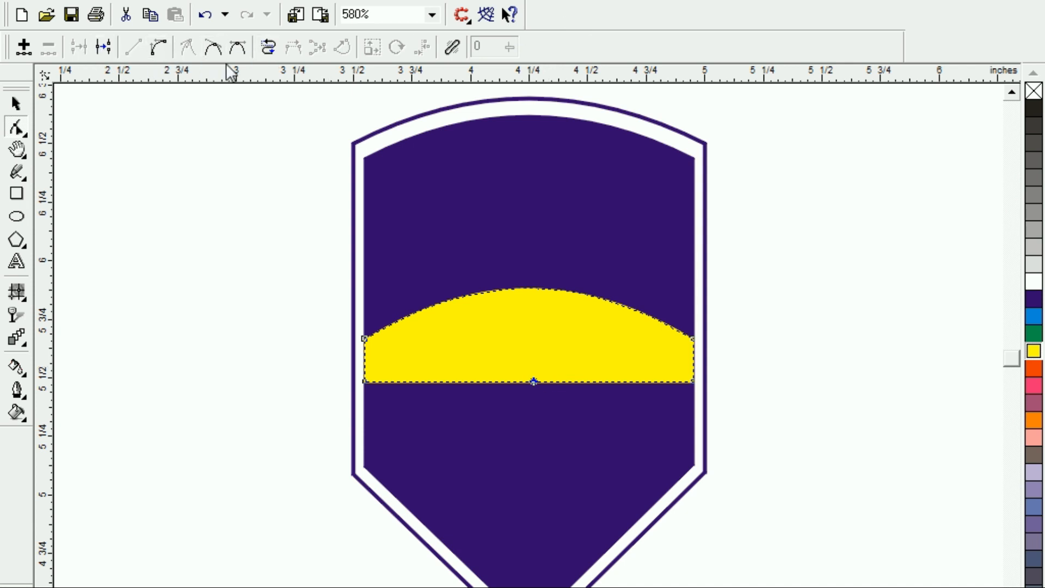
pyautogui.click(159, 49)
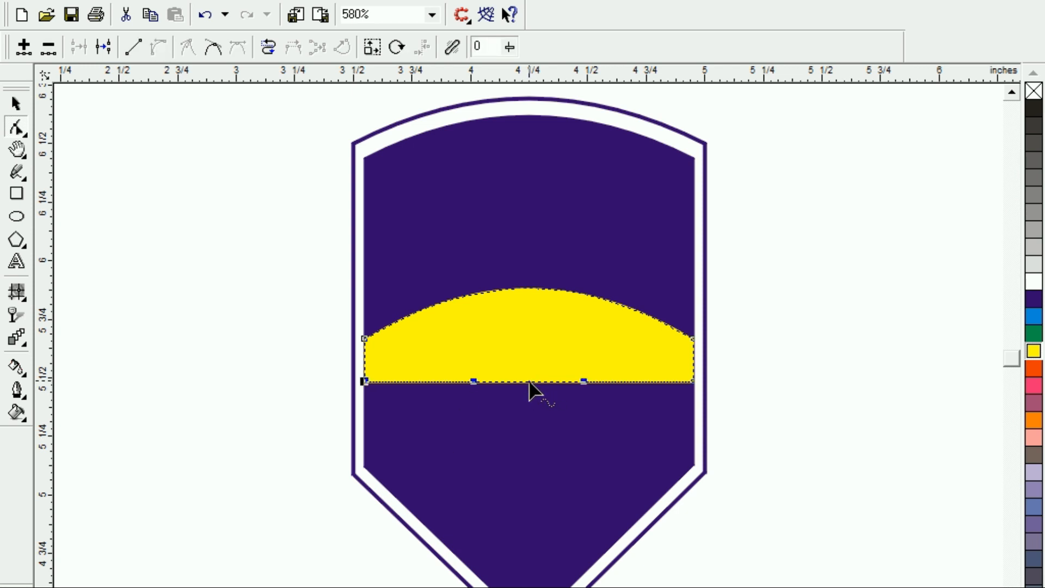
pyautogui.moveTo(529, 383); pyautogui.dragTo(529, 334)
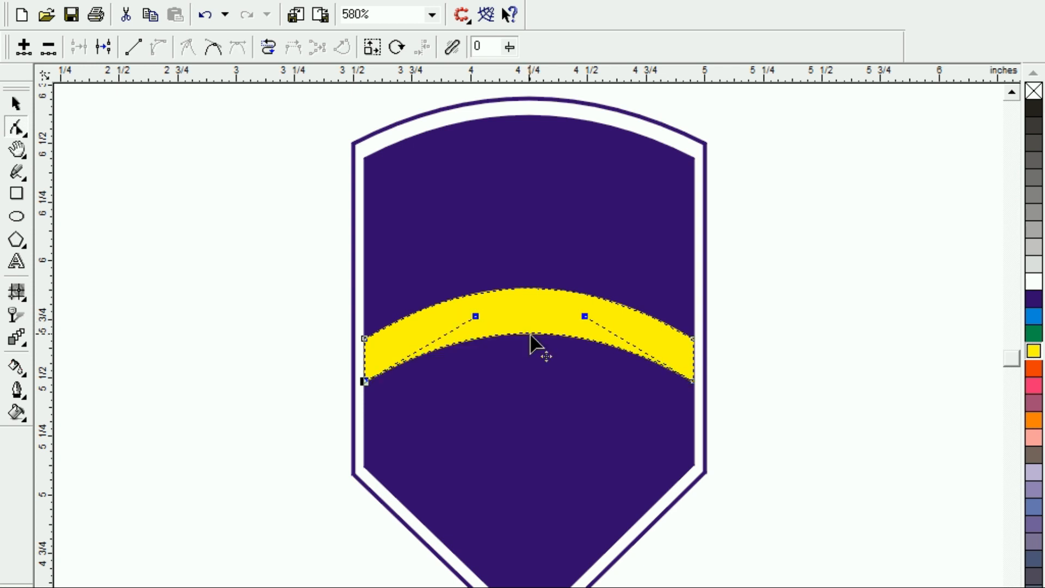
pyautogui.click(17, 103)
pyautogui.click(58, 329)
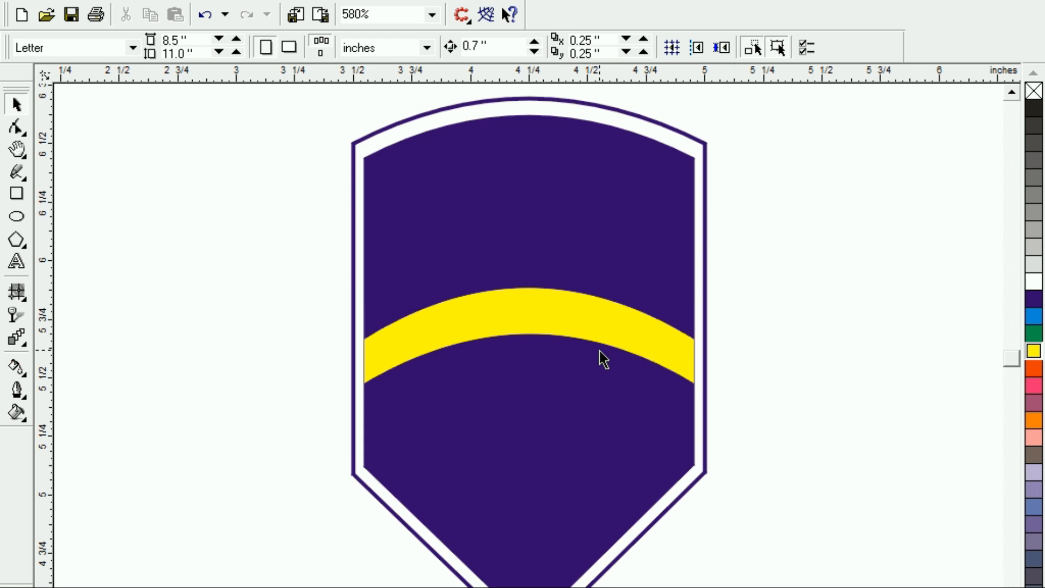
# Draw an upright ellipse about 0.45 inch wide and 0.7 inch high, move it below the yellow band, and fill it light grey.
pyautogui.press('F7')
pyautogui.moveTo(145, 277); pyautogui.dragTo(249, 439)
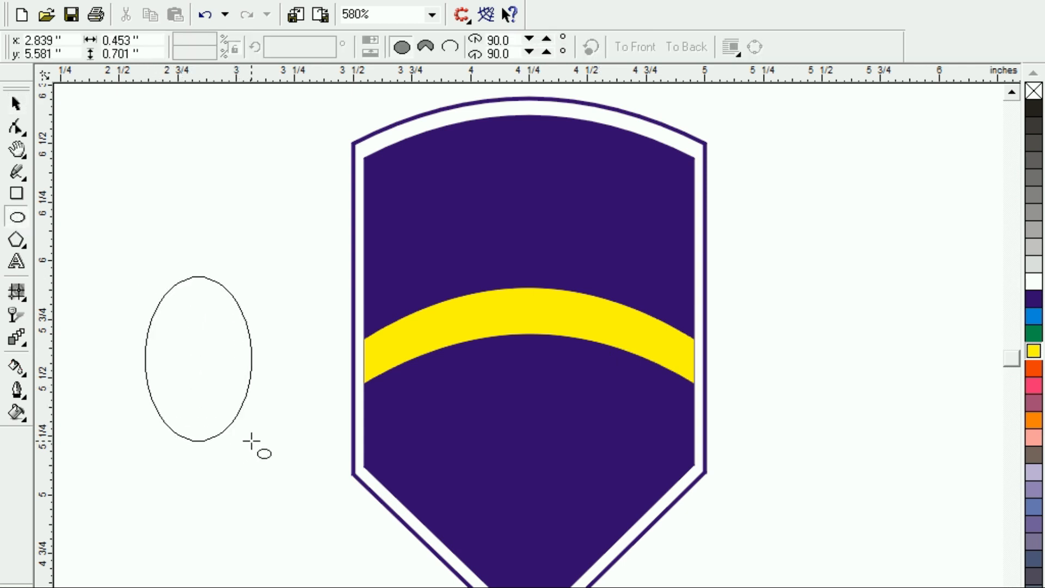
pyautogui.moveTo(199, 360); pyautogui.dragTo(524, 457)
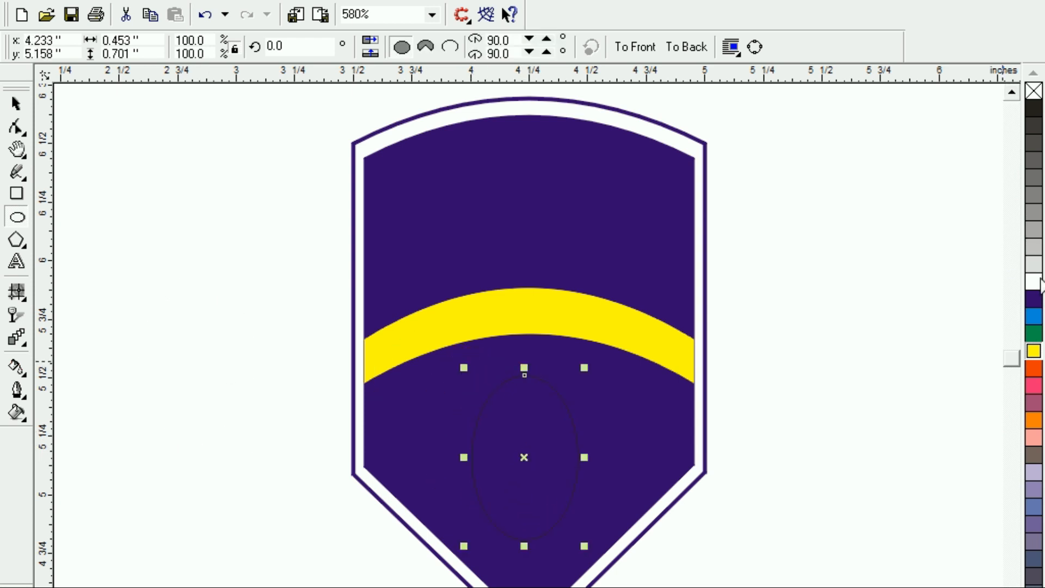
pyautogui.click(1032, 268)
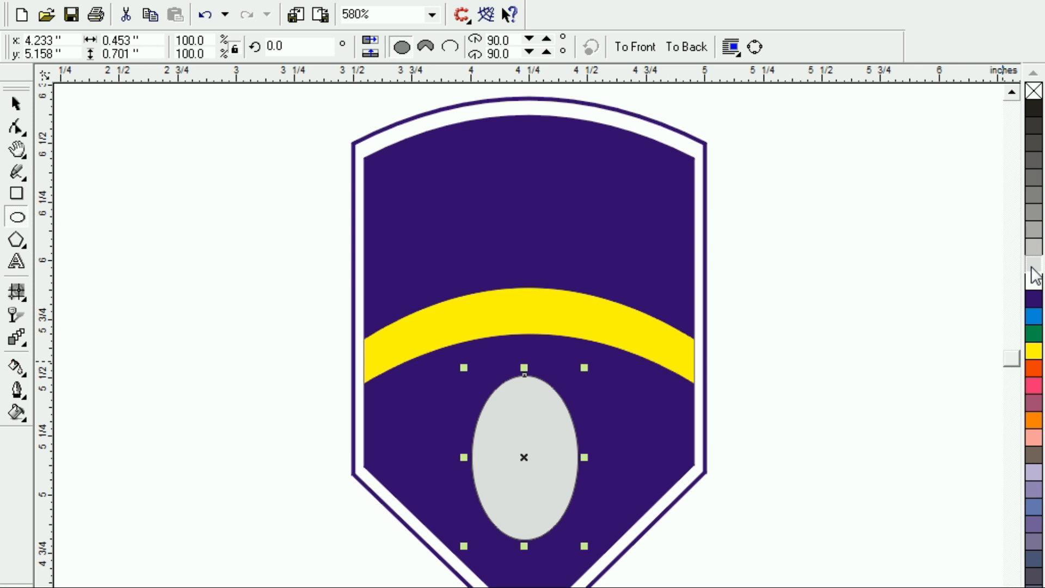
# Align the grey ellipse's centre horizontally with the centre of the inner purple shield.
pyautogui.click(16, 103)
pyautogui.click(539, 452)
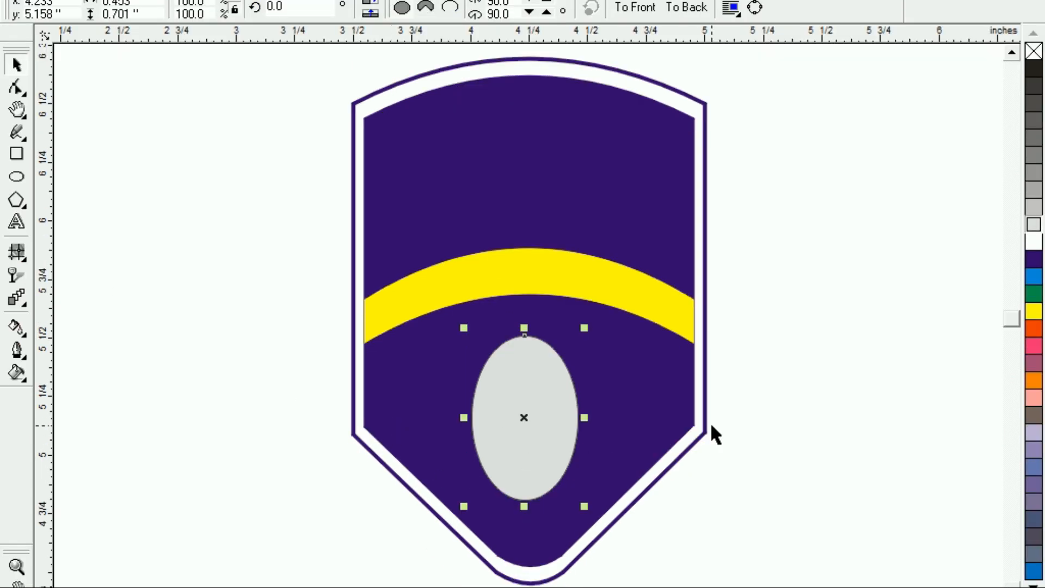
pyautogui.keyDown('shift'); pyautogui.click(391, 395); pyautogui.keyUp('shift')
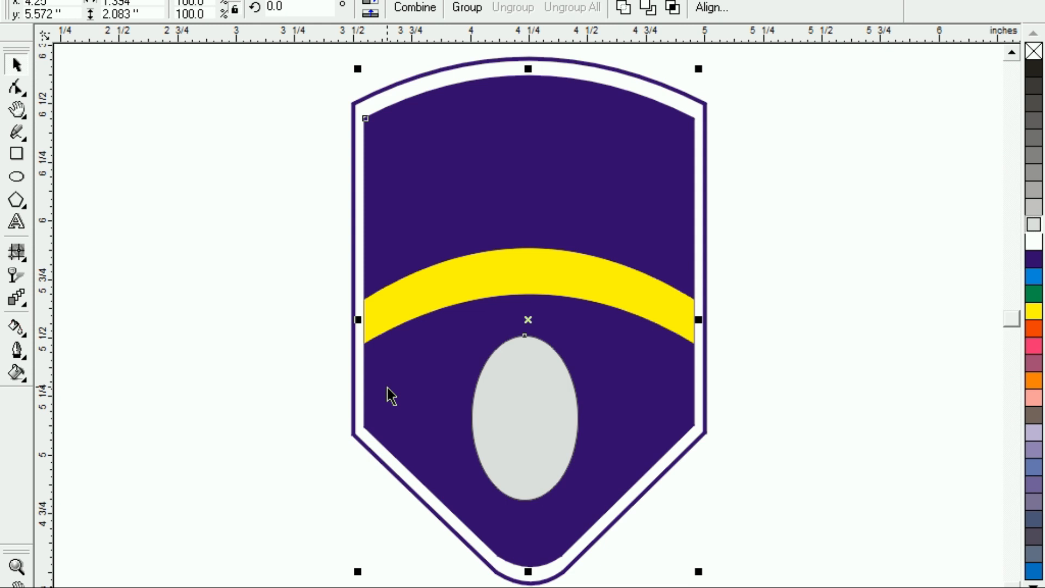
pyautogui.press('c')
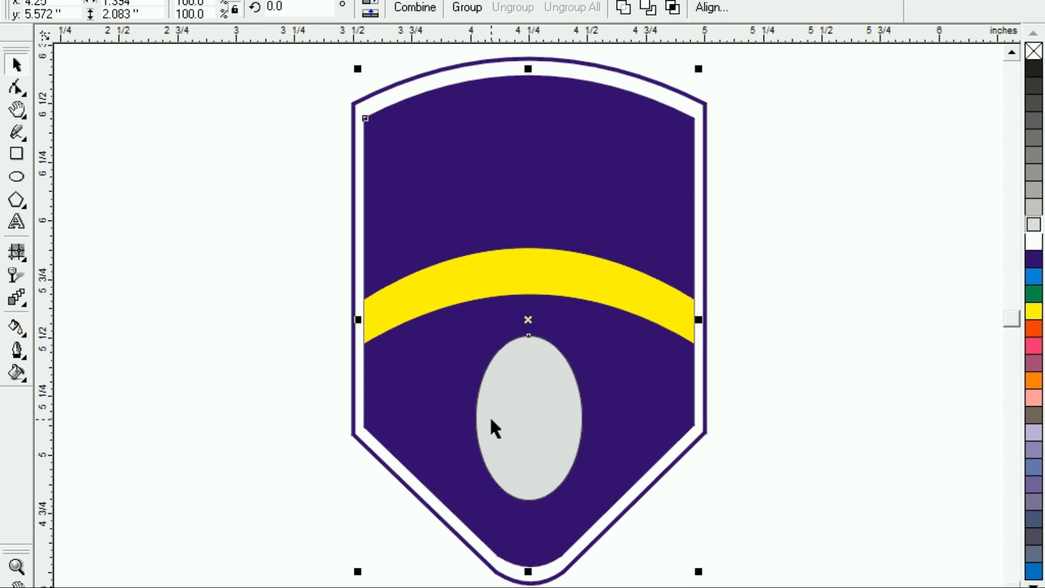
pyautogui.click(152, 309)
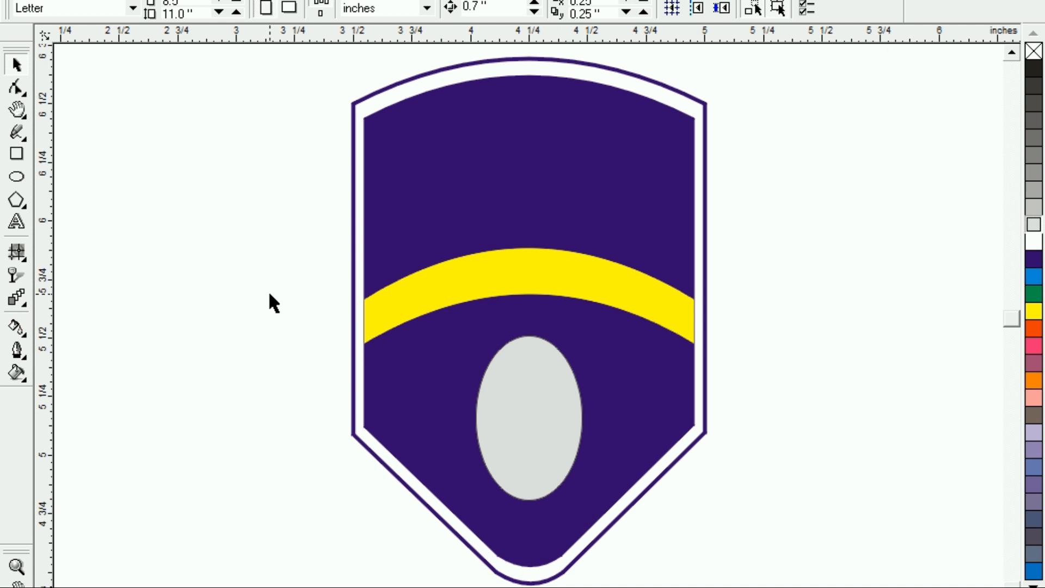
pyautogui.click(519, 424)
pyautogui.click(123, 311)
pyautogui.press('F3')
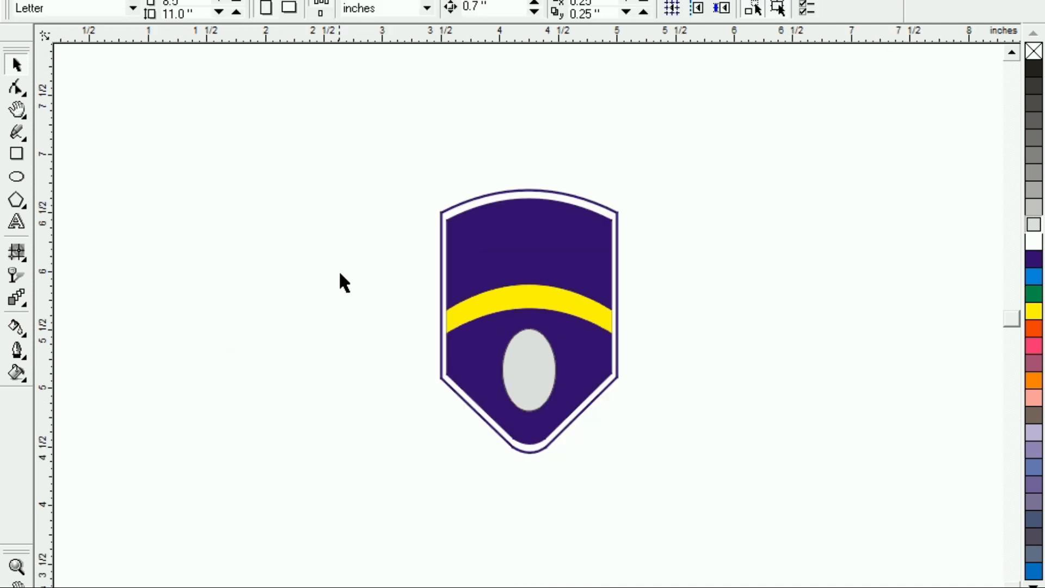
pyautogui.moveTo(384, 143); pyautogui.dragTo(695, 500)
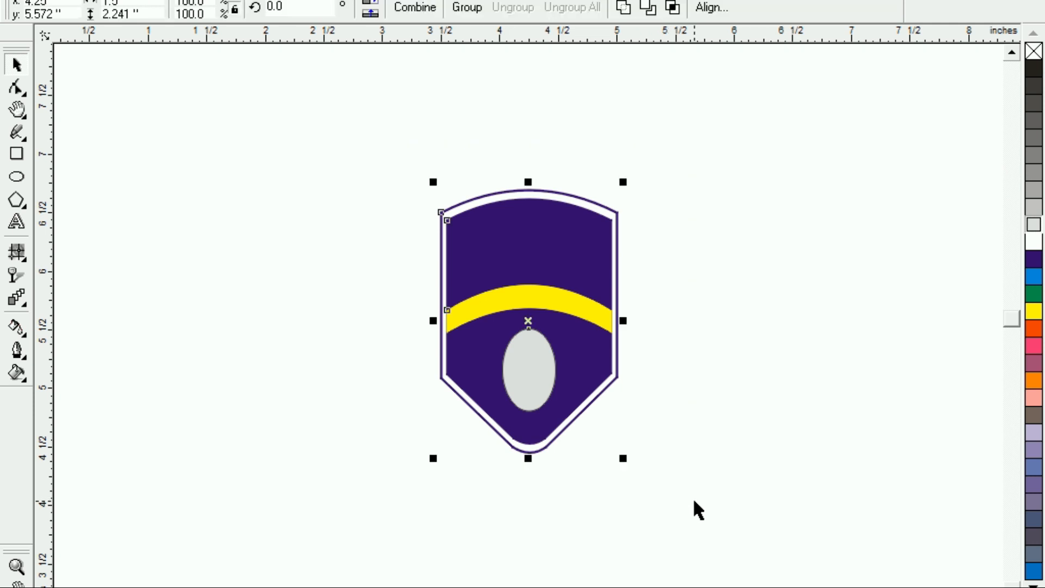
pyautogui.hotkey('shift', 'F2')
pyautogui.click(261, 349)
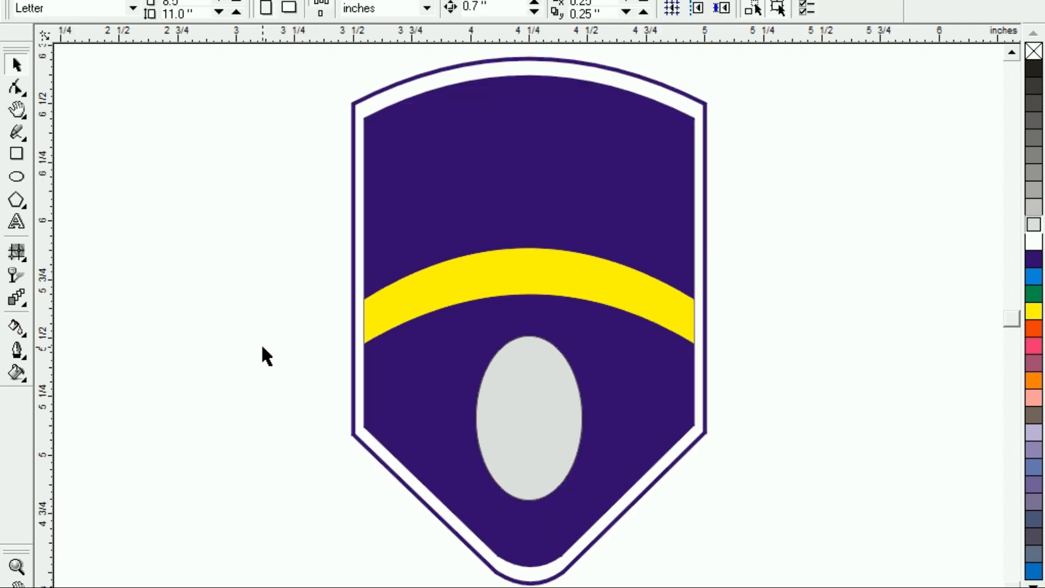